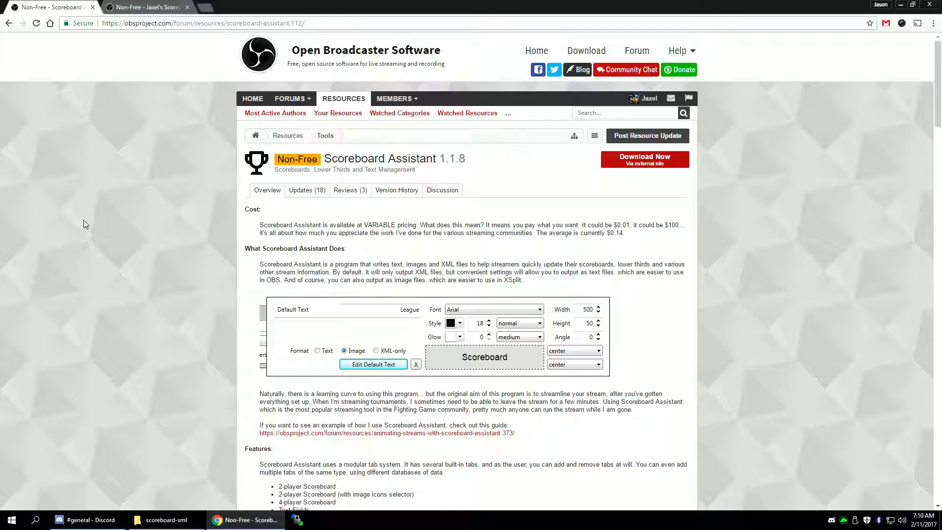
# Check the Scoreboard Primer and Scoreboard Assistant resource pages, then show the scoreboard-xml folder.
pyautogui.click(147, 7)
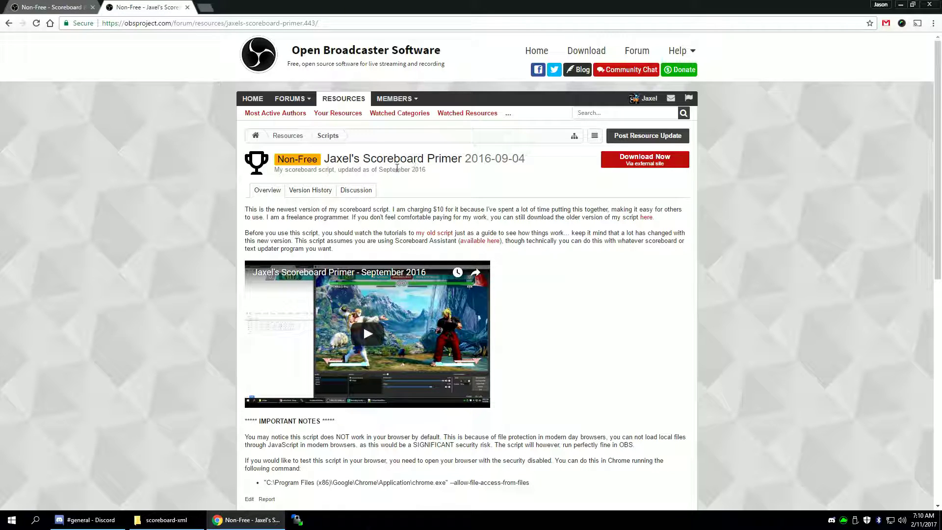
pyautogui.click(60, 6)
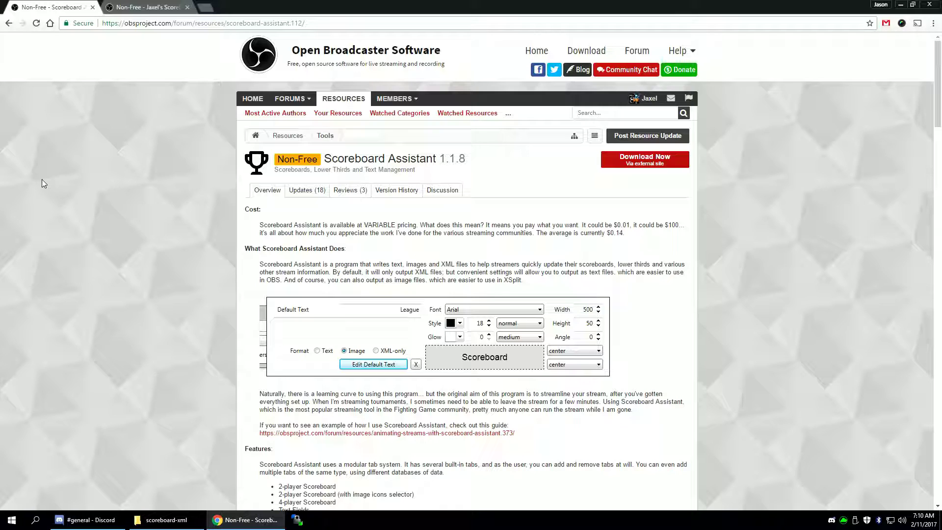
pyautogui.click(166, 520)
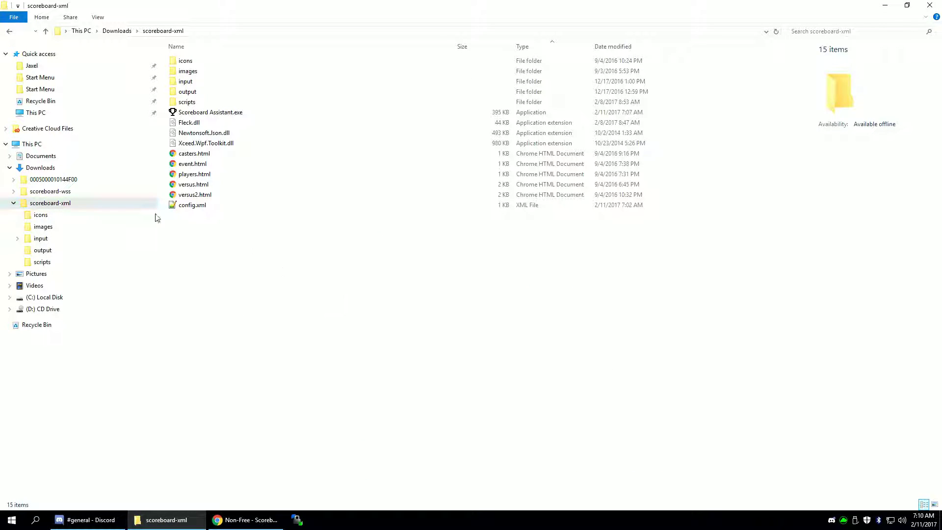
pyautogui.click(71, 205)
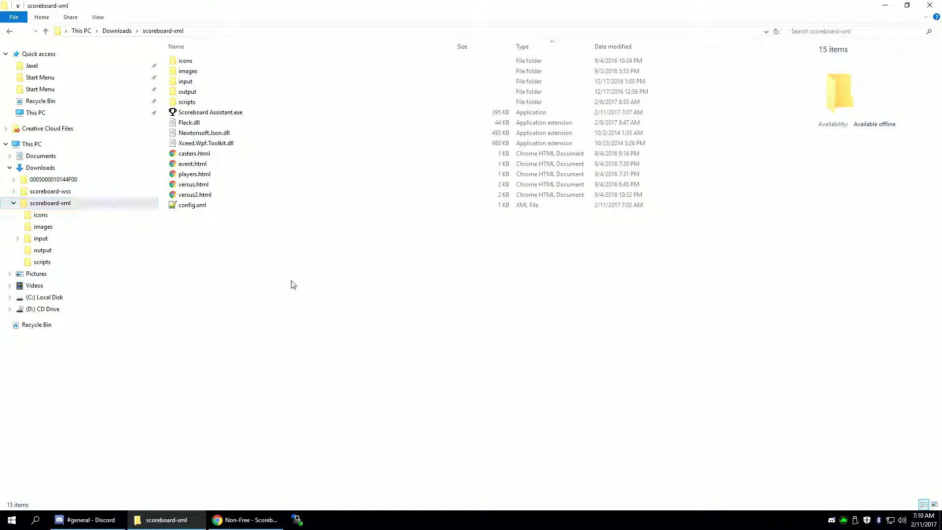
# Launch Scoreboard Assistant.exe, open the output folder, and show the app's Casters fields.
pyautogui.click(229, 116)
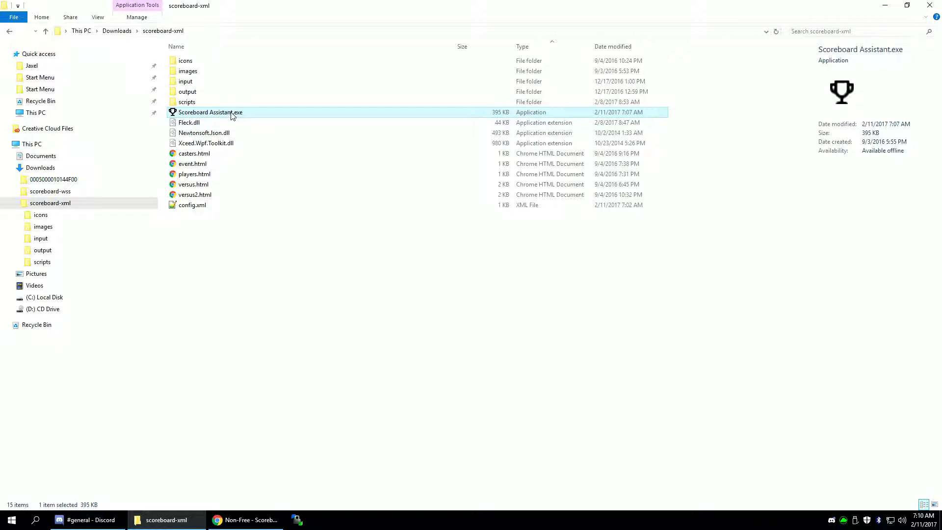
pyautogui.doubleClick(231, 113)
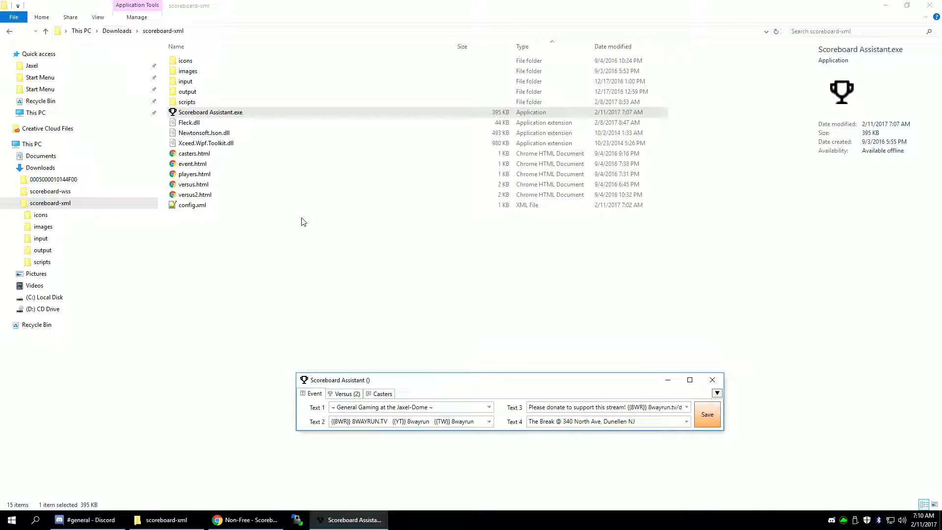
pyautogui.click(105, 251)
pyautogui.click(382, 393)
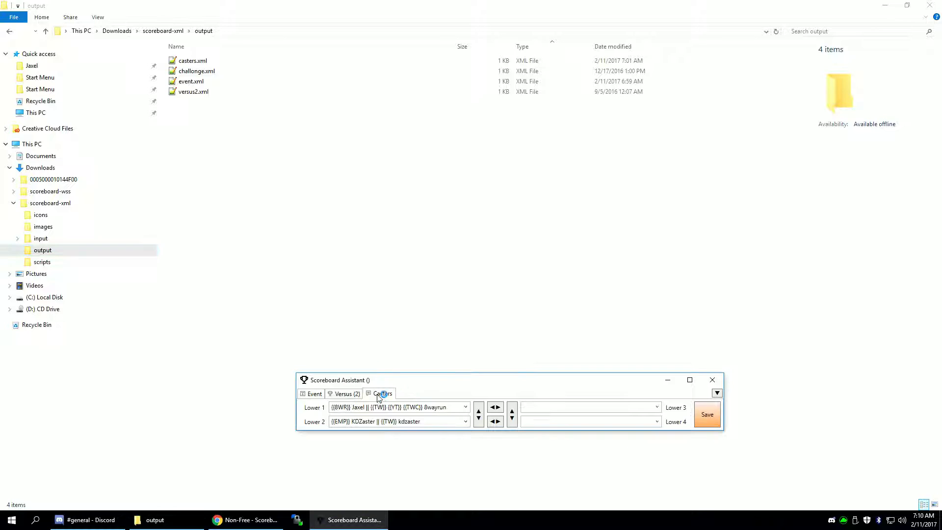
pyautogui.doubleClick(195, 63)
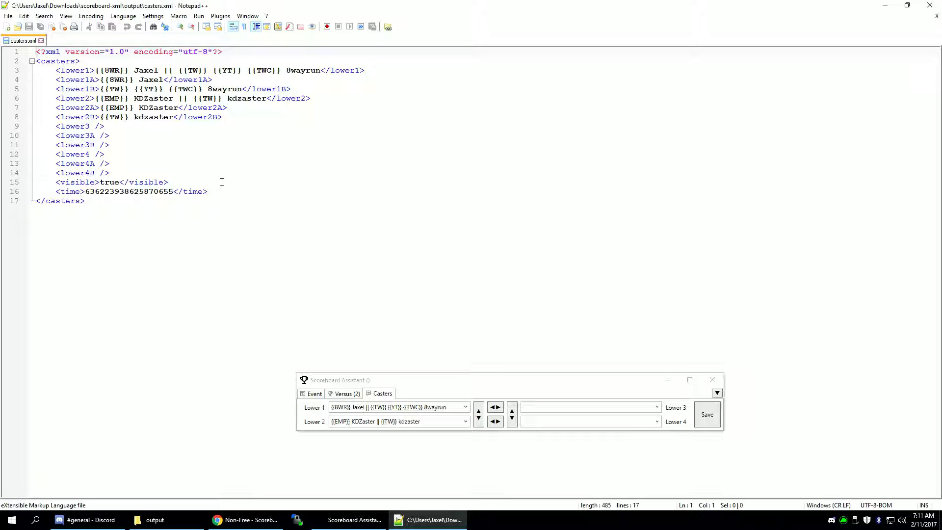
pyautogui.rightClick(716, 413)
pyautogui.moveTo(739, 431)
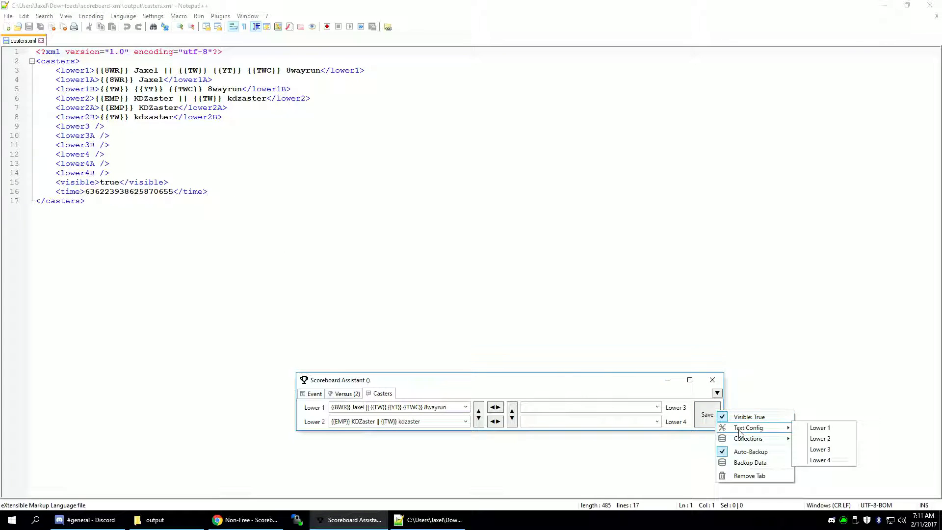
pyautogui.click(820, 428)
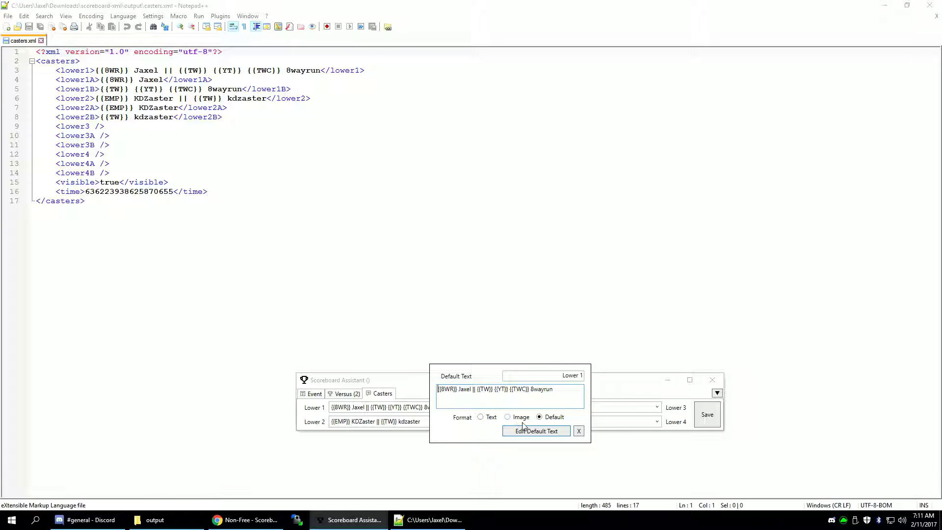
pyautogui.click(579, 431)
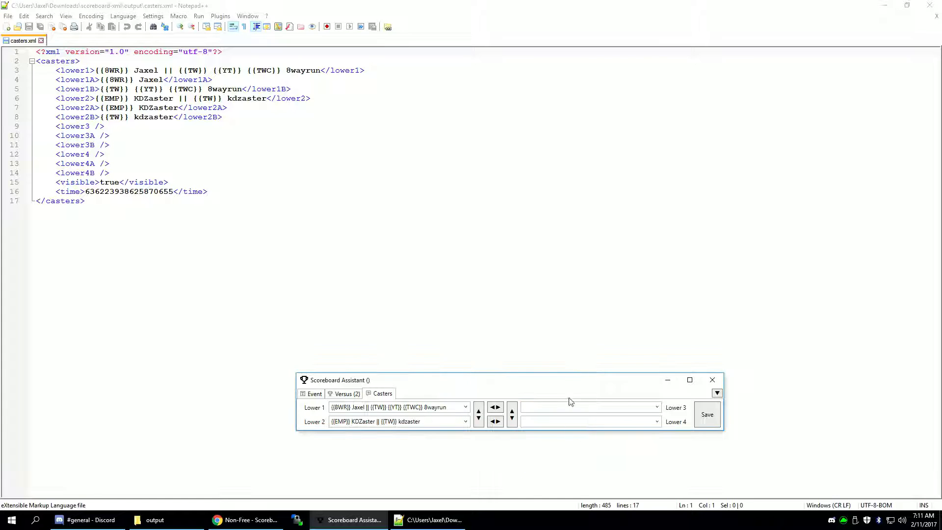
pyautogui.click(502, 297)
pyautogui.click(930, 5)
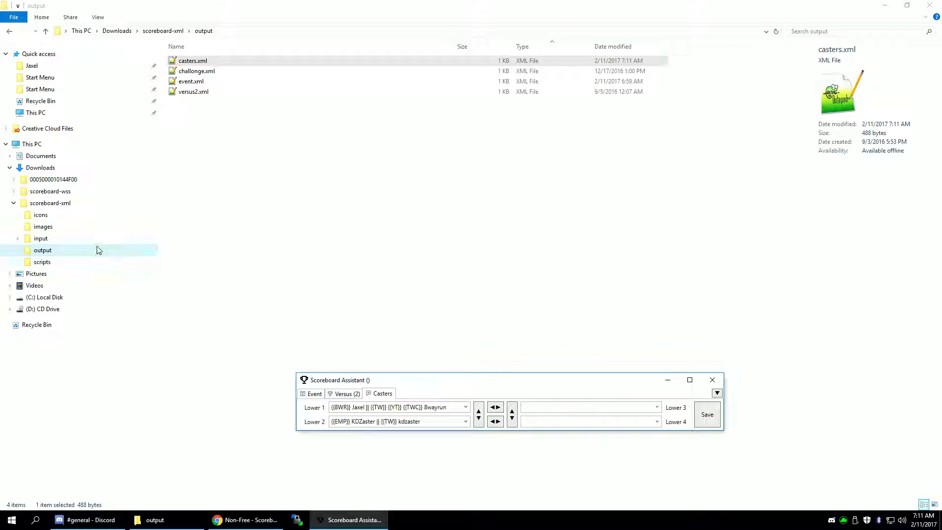
# Read through _global.js from the scripts folder in Notepad++.
pyautogui.click(76, 263)
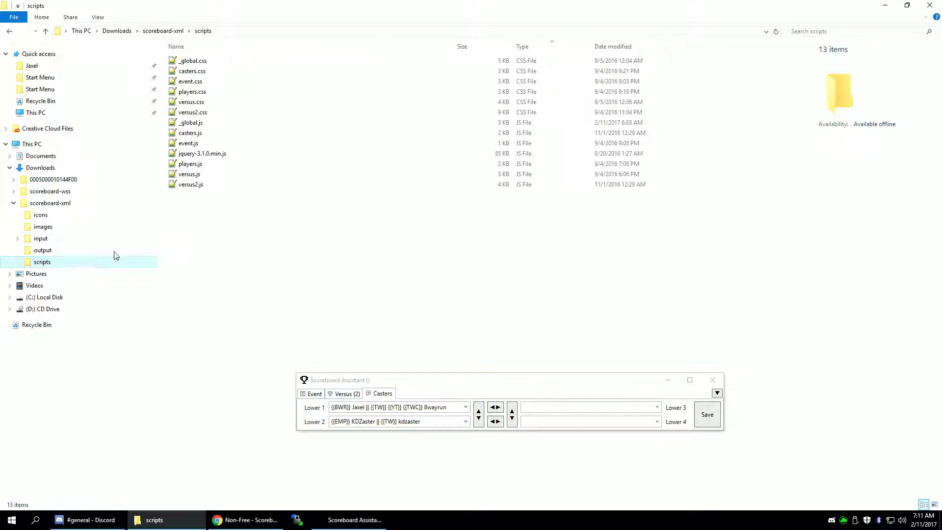
pyautogui.doubleClick(211, 123)
pyautogui.scroll(-20, 422, 167)
pyautogui.scroll(18, 423, 168)
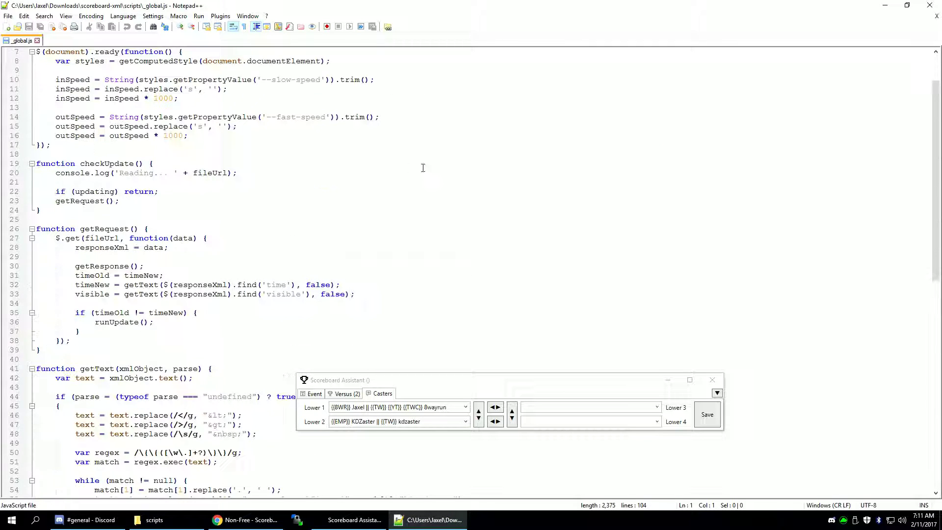
pyautogui.hotkey('alt', 'Tab')
# Read casters.js, close Notepad++, and return to the scoreboard-xml folder.
pyautogui.doubleClick(211, 134)
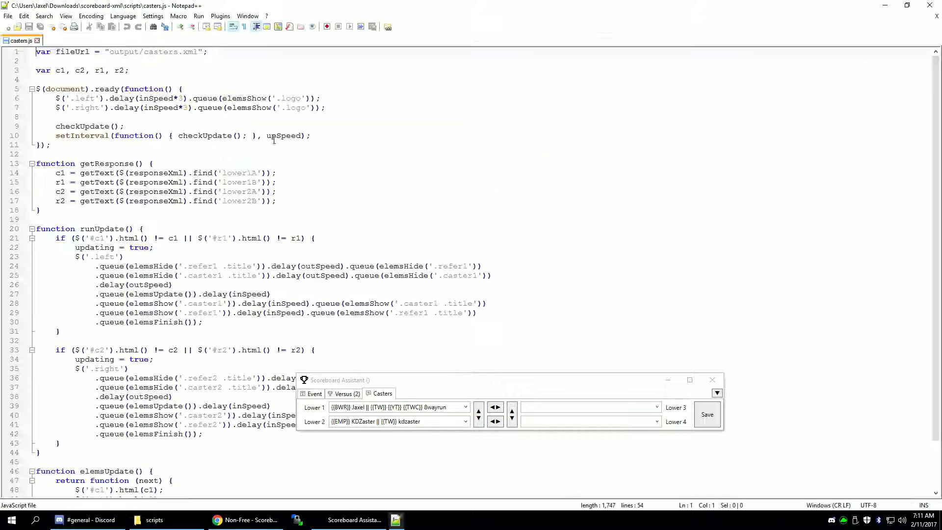
pyautogui.scroll(-2, 274, 141)
pyautogui.scroll(2, 358, 196)
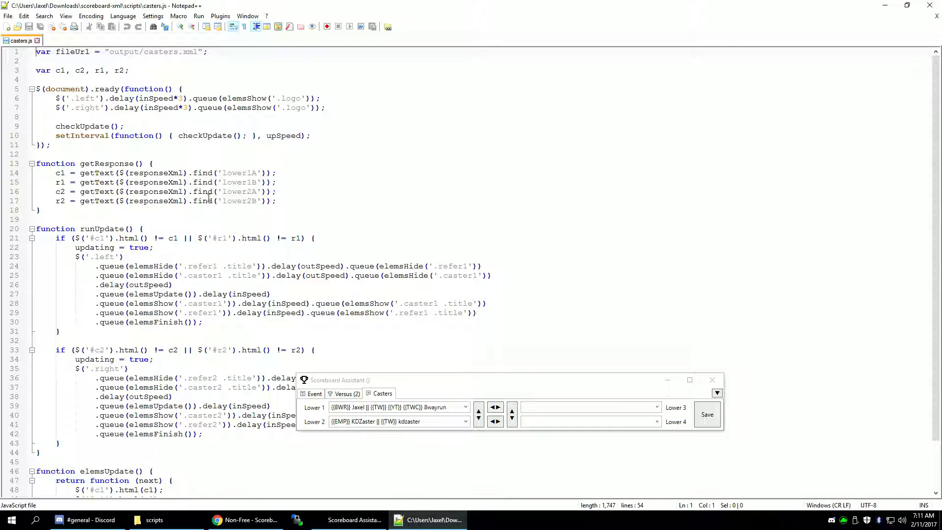
pyautogui.click(929, 5)
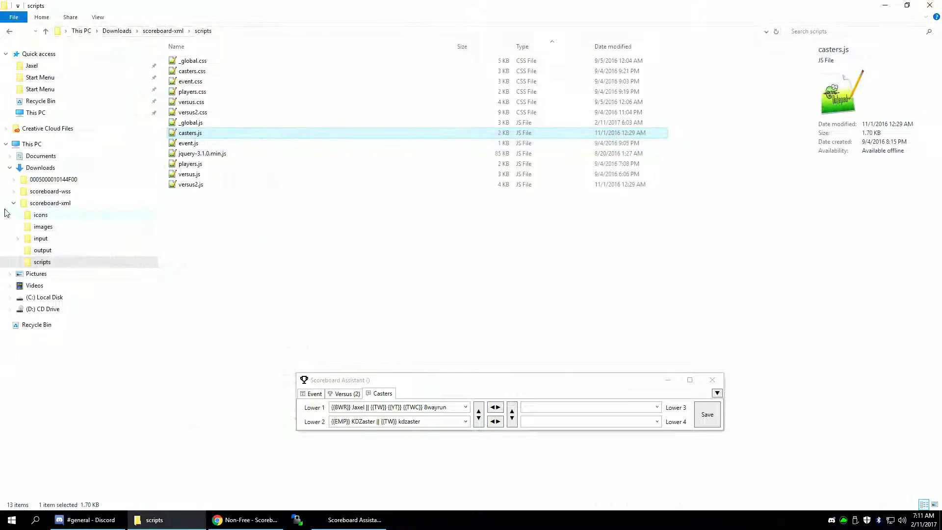
pyautogui.click(60, 203)
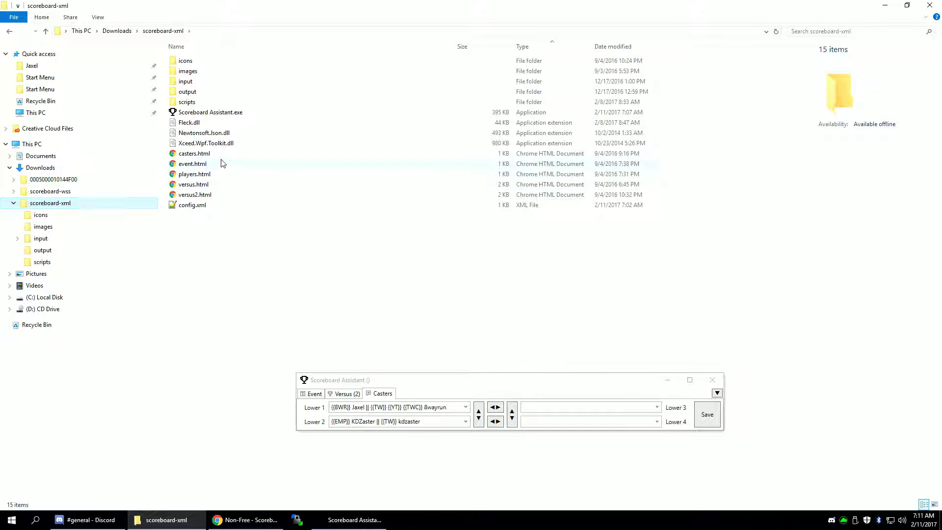
# Open casters.html in Chrome with the DevTools Console showing its casters.xml reads.
pyautogui.doubleClick(218, 155)
pyautogui.rightClick(287, 170)
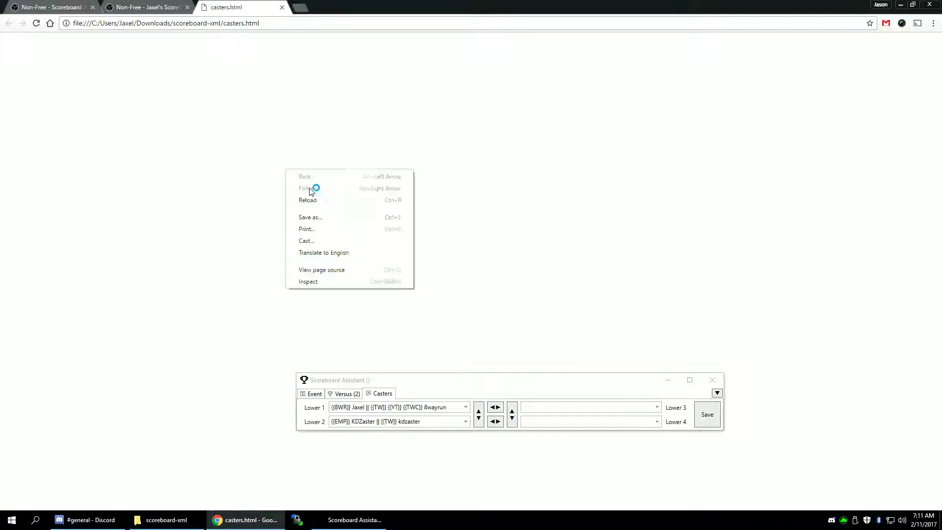
pyautogui.click(337, 282)
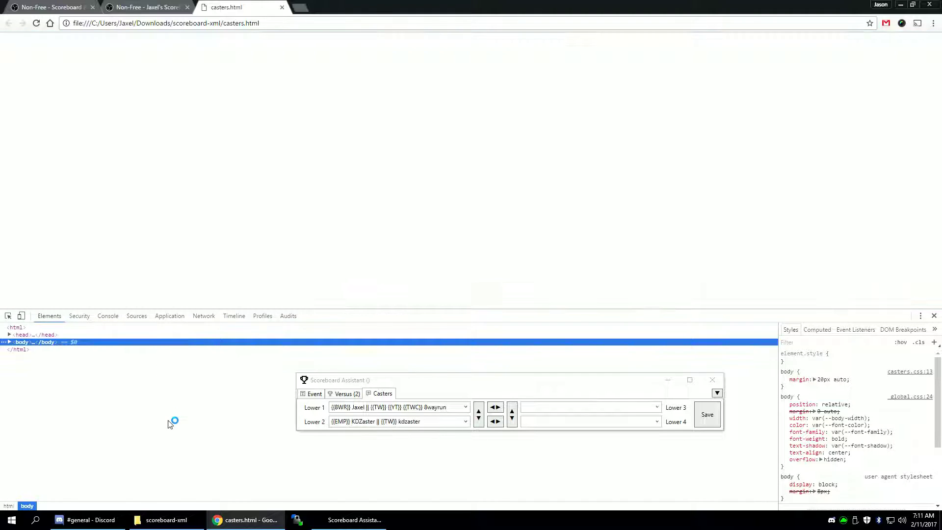
pyautogui.click(107, 316)
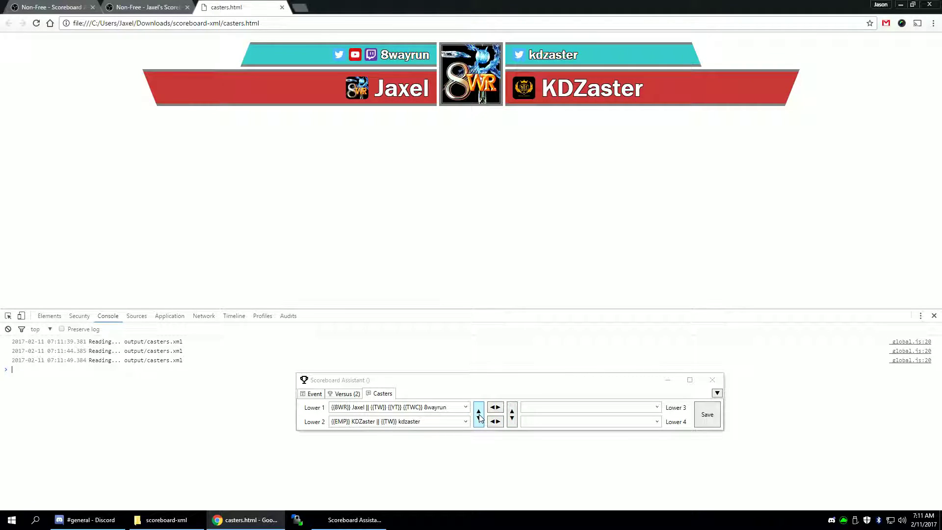
# Swap the Lower 1 and Lower 2 casters and save, twice, to update the overlay.
pyautogui.click(479, 418)
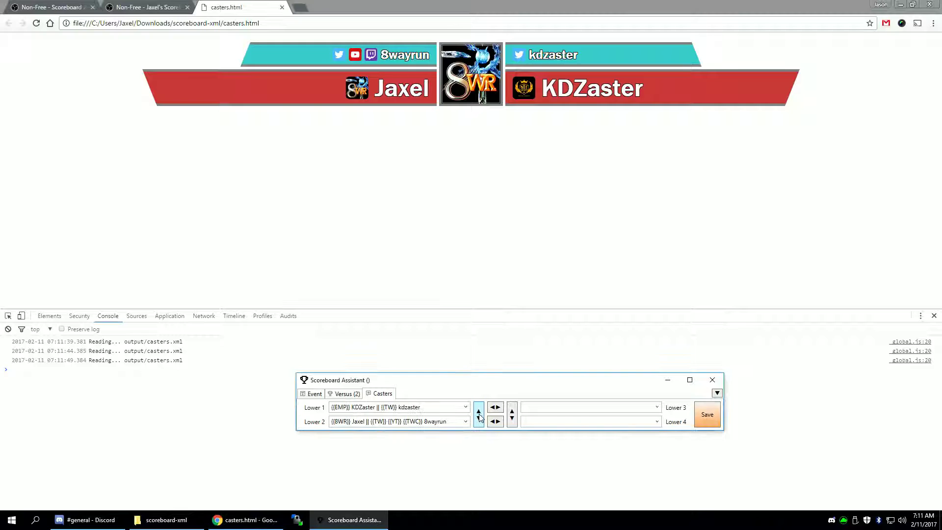
pyautogui.click(708, 423)
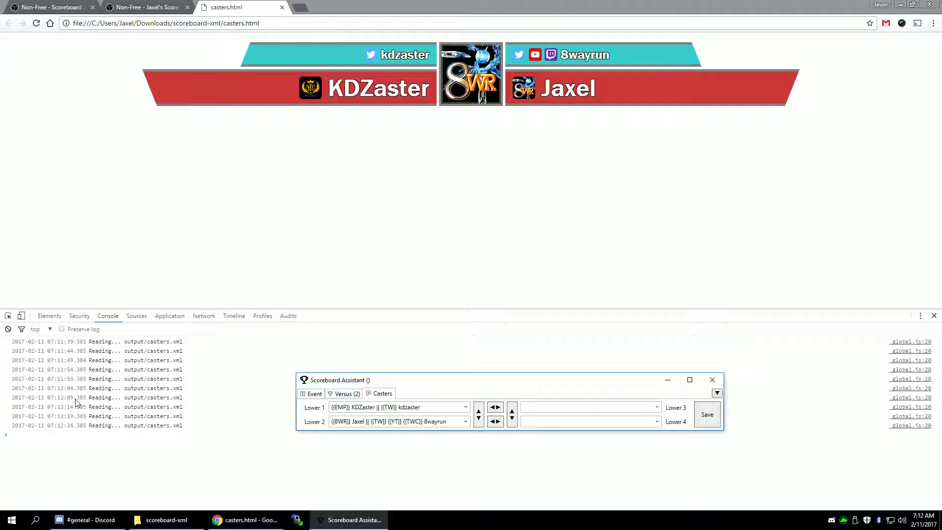
pyautogui.click(479, 414)
pyautogui.click(706, 414)
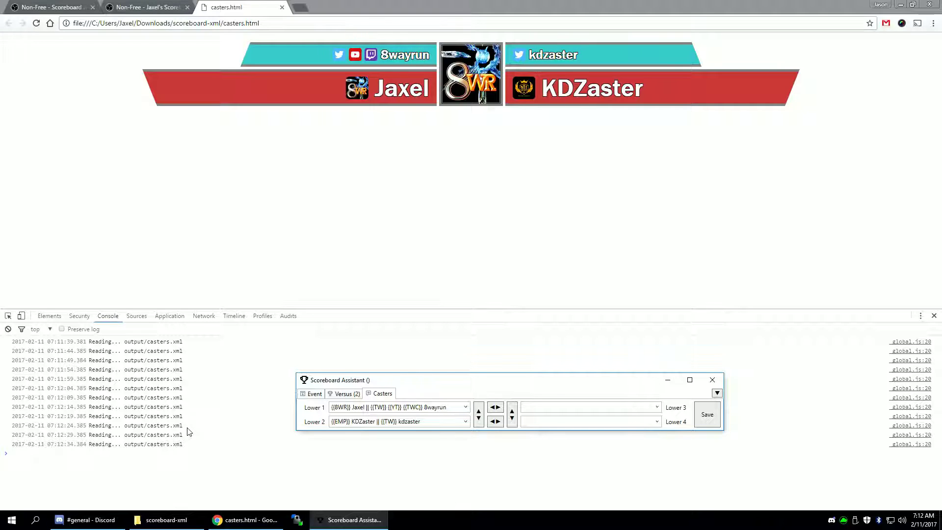
pyautogui.moveTo(132, 449); pyautogui.dragTo(42, 354)
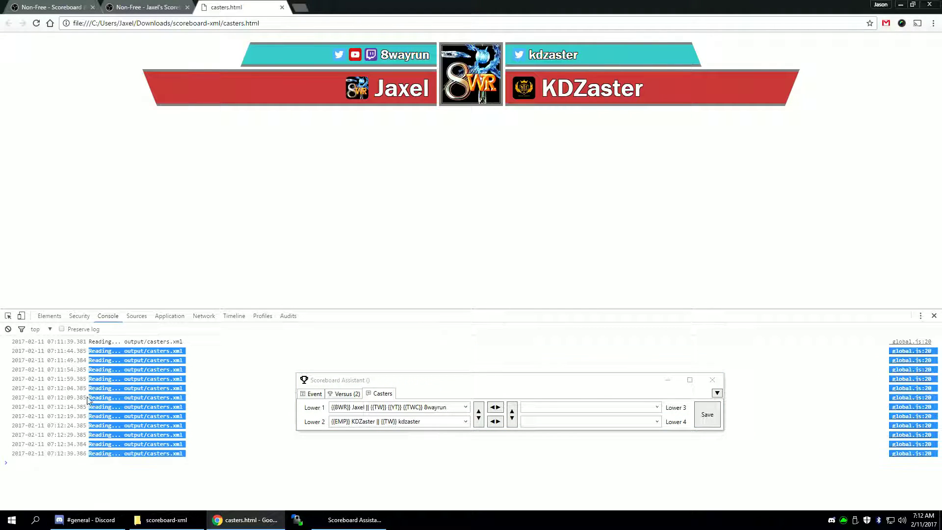
pyautogui.click(60, 398)
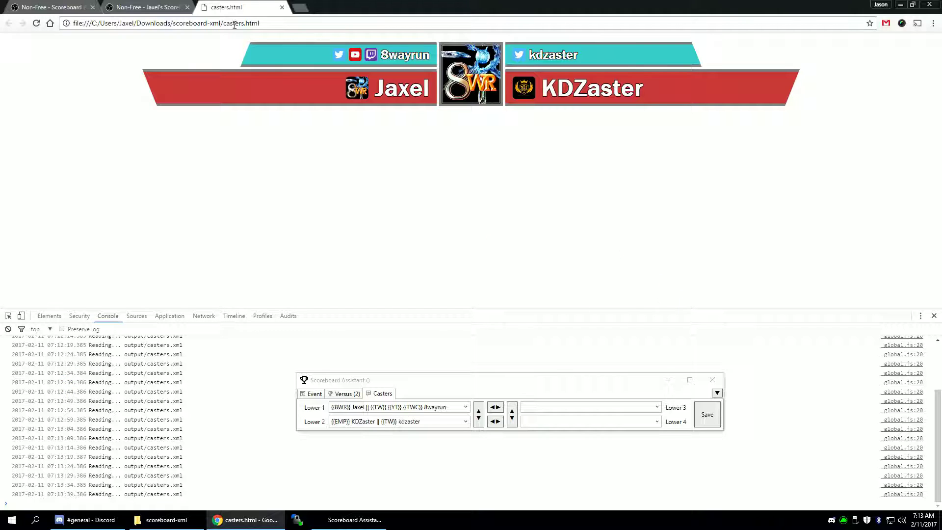
# Close the casters overlay tab and the Scoreboard Assistant window.
pyautogui.click(282, 8)
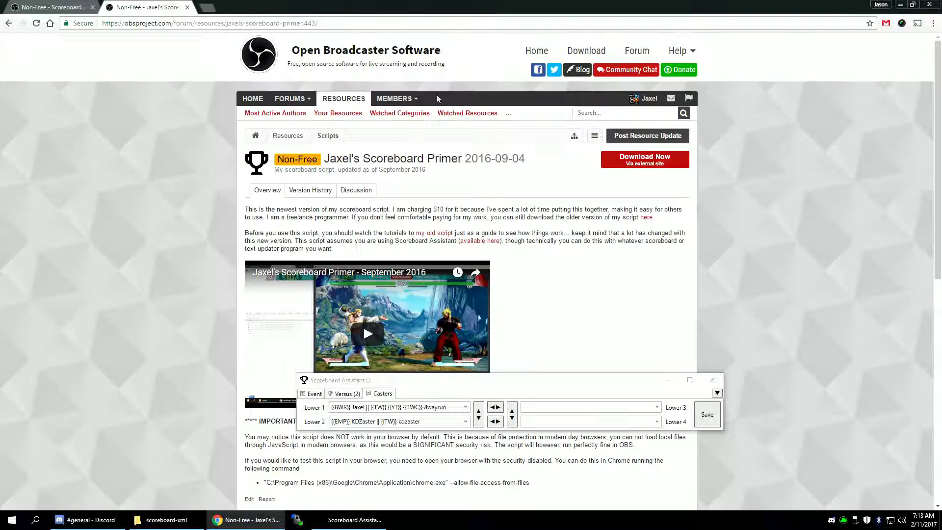
pyautogui.click(713, 379)
pyautogui.click(164, 520)
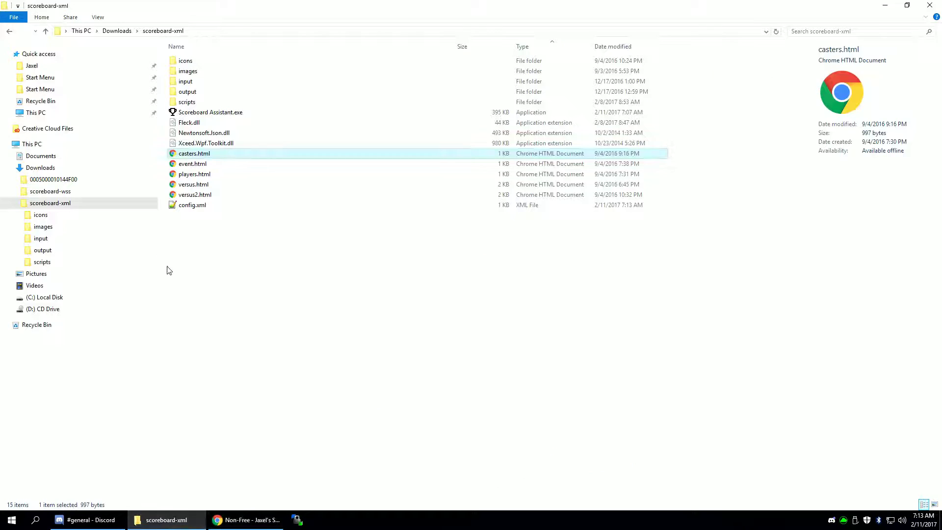
# Expand scoreboard-wss in File Explorer and open its scripts folder.
pyautogui.click(95, 192)
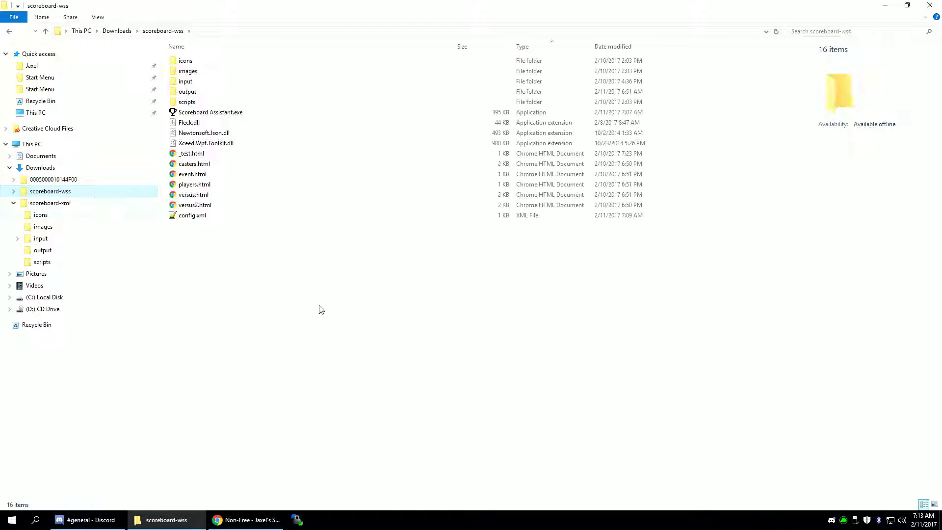
pyautogui.click(96, 195)
pyautogui.click(101, 191)
pyautogui.click(199, 195)
pyautogui.click(13, 192)
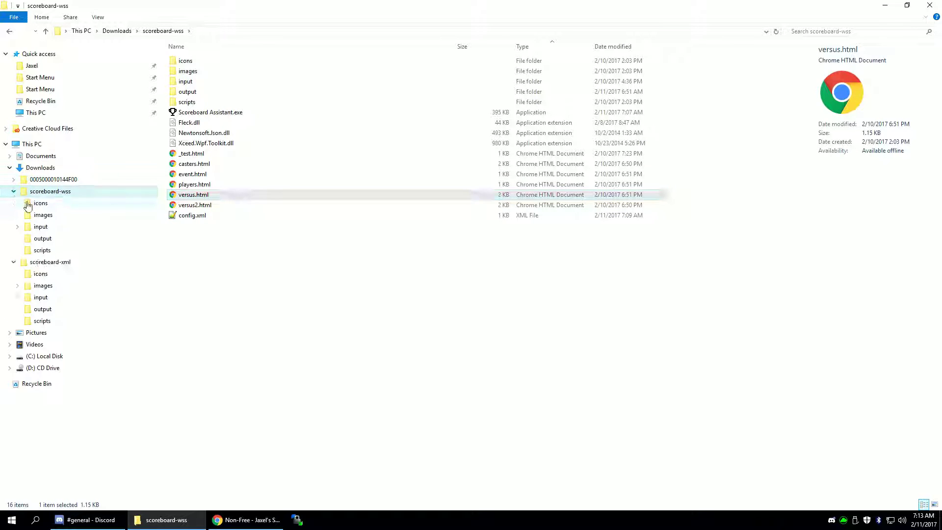
pyautogui.click(58, 251)
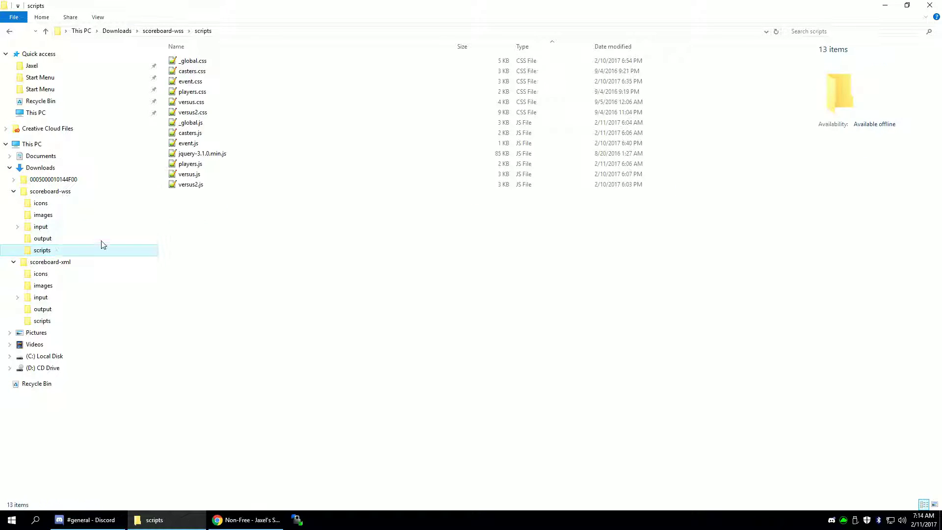
# Open the websocket and XML versions of casters.js in Notepad++ and flip between them.
pyautogui.doubleClick(216, 124)
pyautogui.hotkey('alt', 'F4')
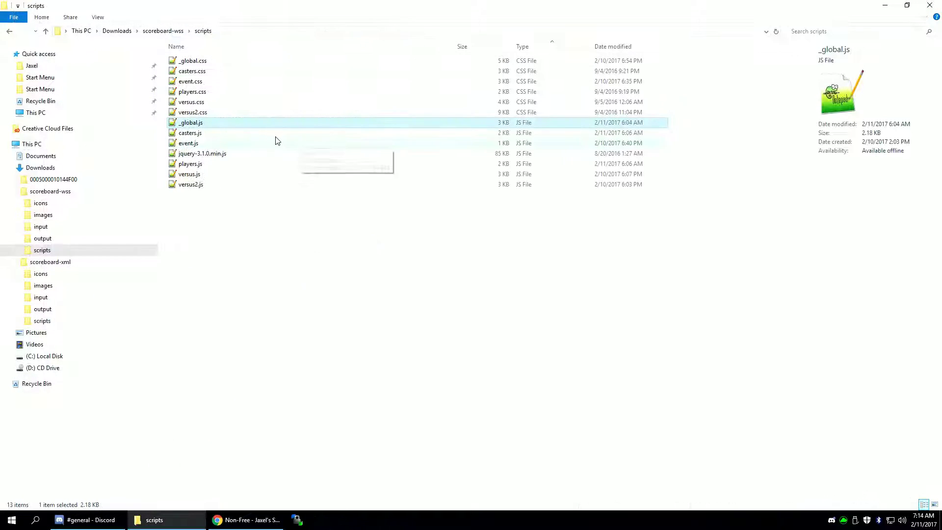
pyautogui.doubleClick(263, 133)
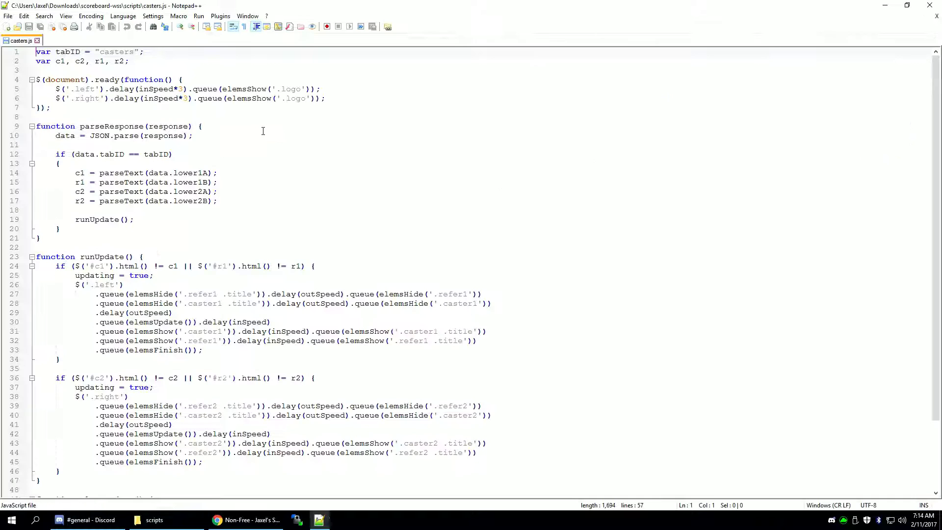
pyautogui.click(166, 523)
pyautogui.click(67, 321)
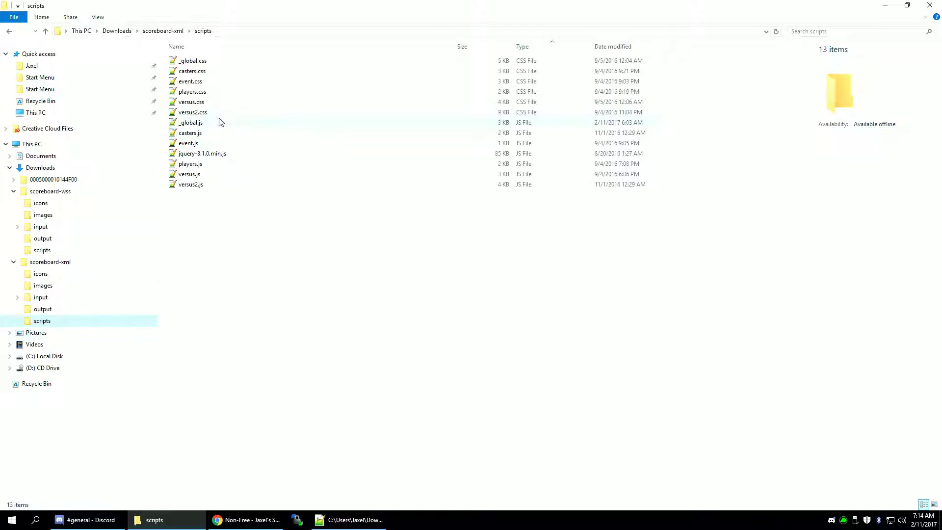
pyautogui.doubleClick(210, 133)
pyautogui.click(22, 41)
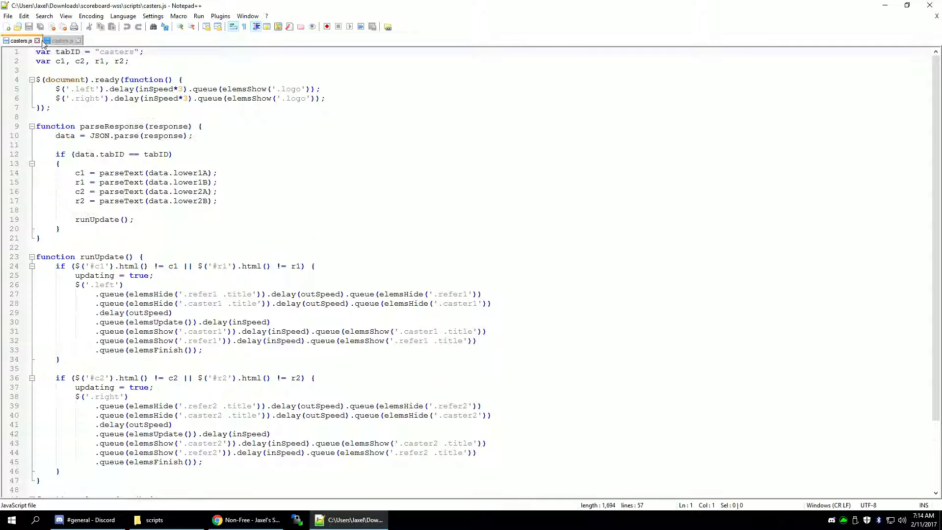
pyautogui.hotkey('ctrl', 'Tab')
pyautogui.hotkey('ctrl', 'Tab')
pyautogui.hotkey('ctrl', 'Tab')
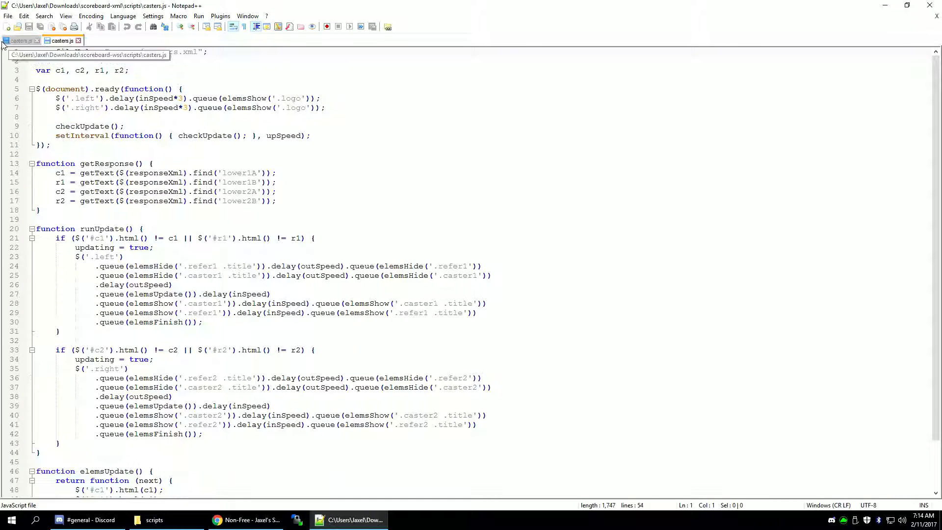
pyautogui.click(3, 41)
# Close Notepad++, launch scoreboard-wss's Scoreboard Assistant, and open its casters.html in the browser.
pyautogui.click(930, 4)
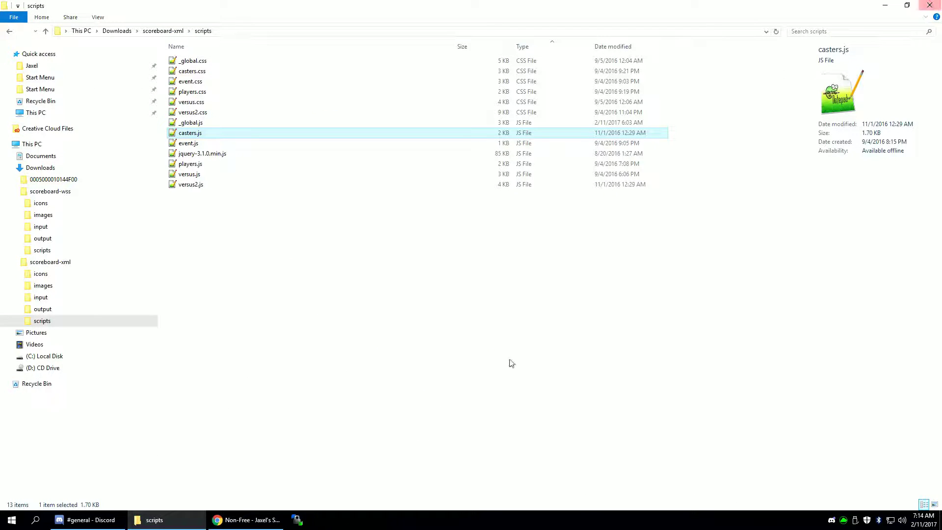
pyautogui.click(91, 193)
pyautogui.click(219, 114)
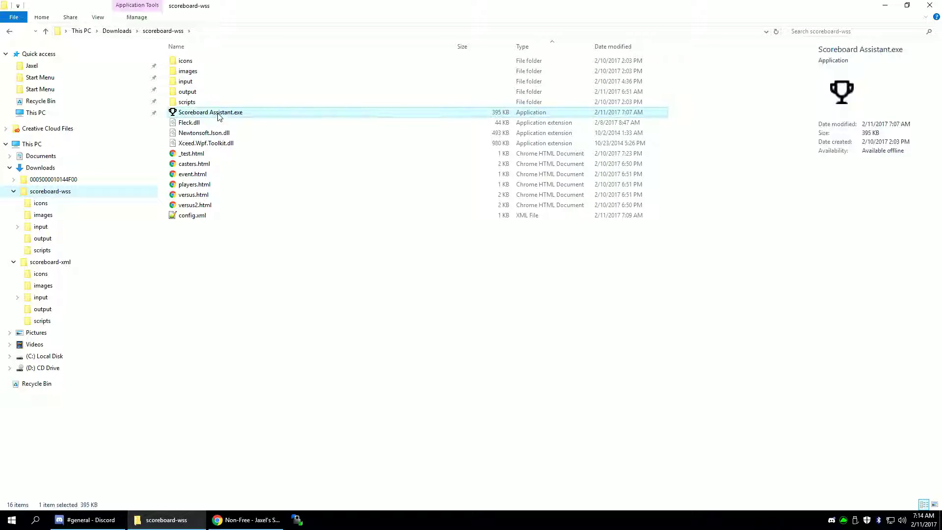
pyautogui.doubleClick(219, 113)
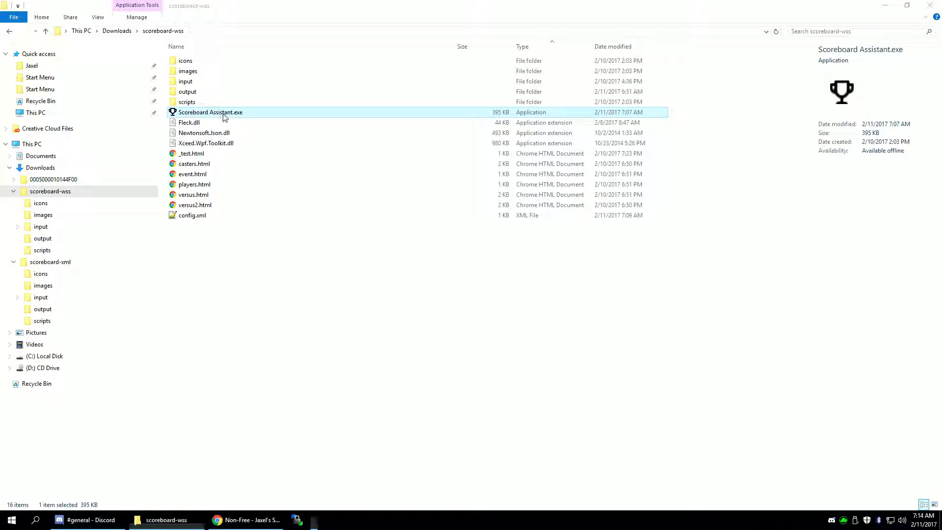
pyautogui.doubleClick(211, 167)
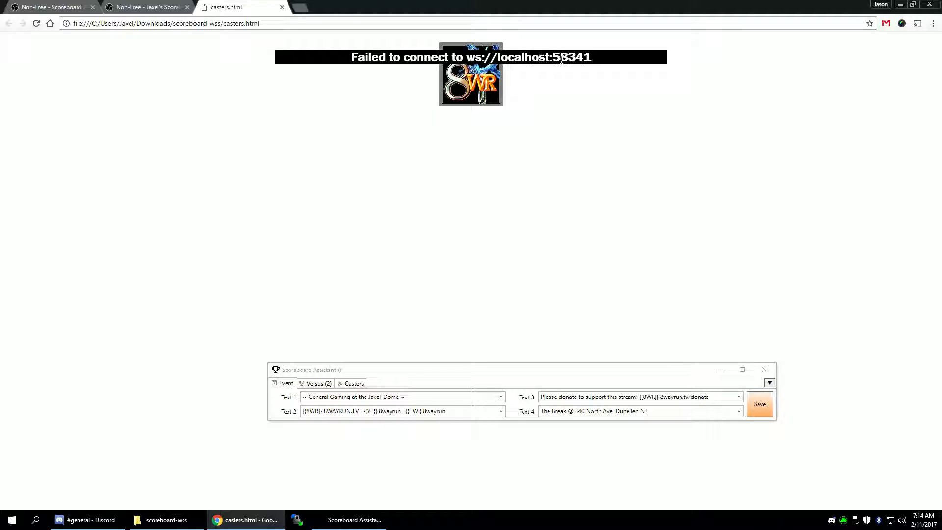
# Select the localhost:58341 address in the connection error, then bring Scoreboard Assistant forward.
pyautogui.moveTo(510, 61); pyautogui.dragTo(587, 55)
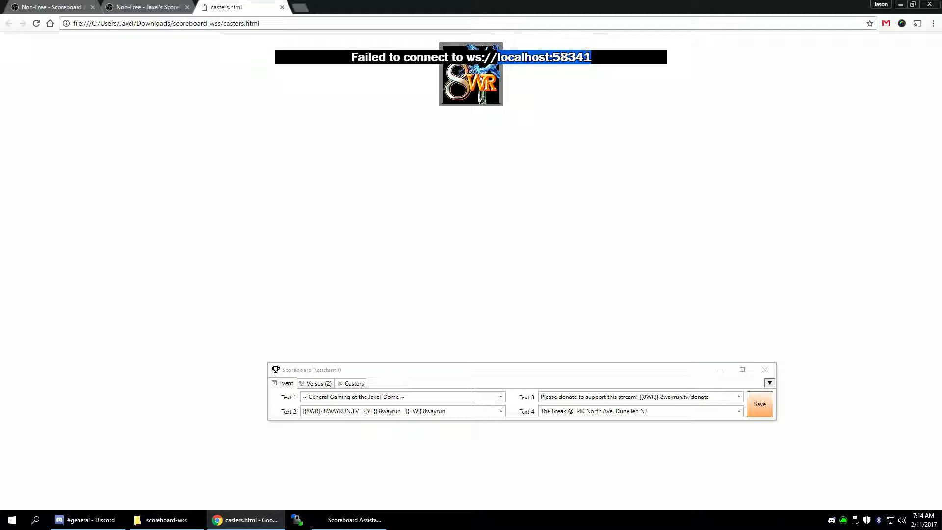
pyautogui.click(452, 377)
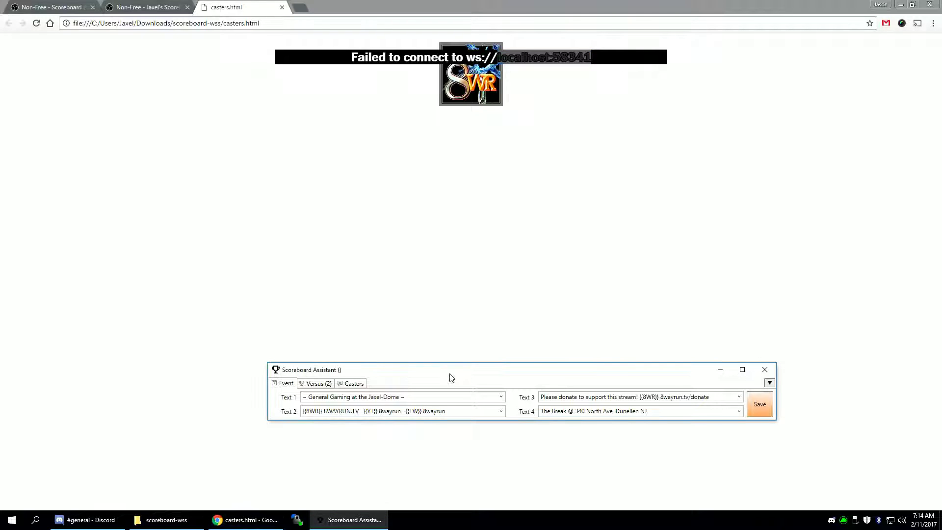
# Under Config Options, uncheck Enable XML-file Outputs and check Enable WebSocket Server.
pyautogui.click(770, 383)
pyautogui.moveTo(801, 415)
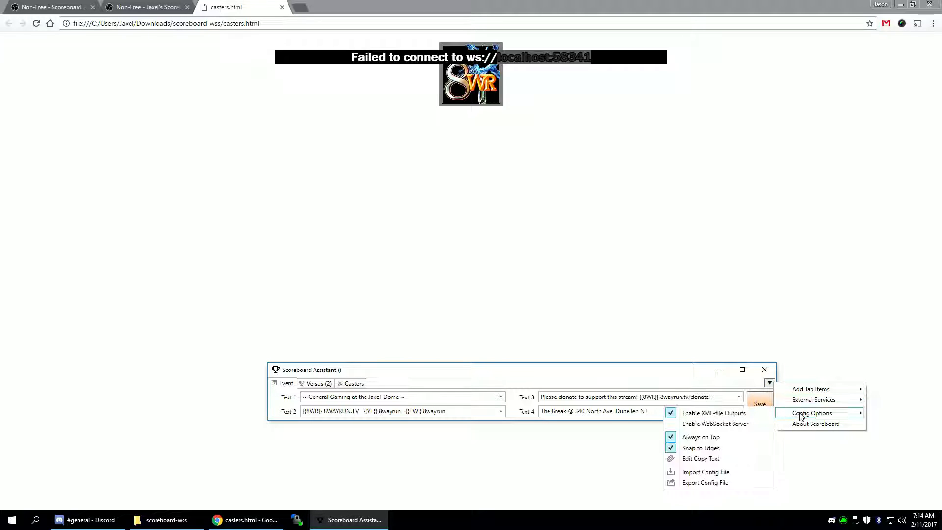
pyautogui.click(735, 417)
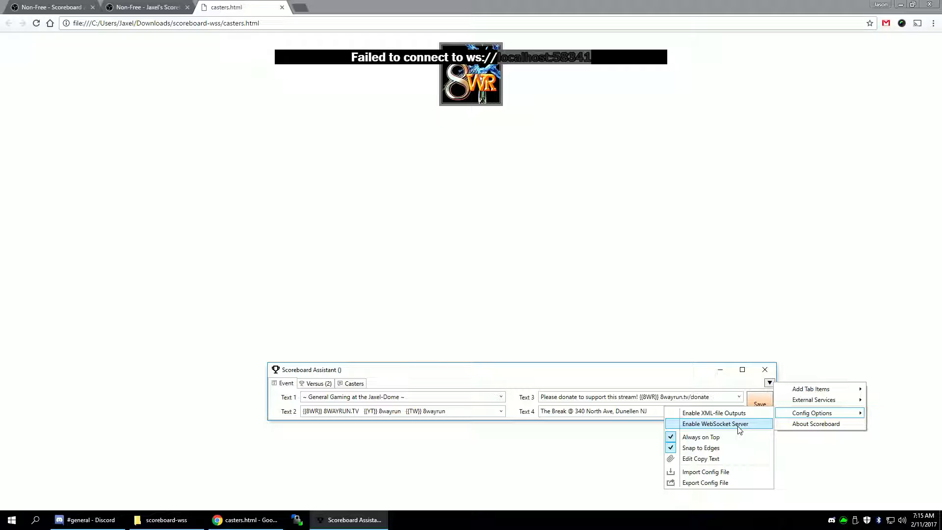
pyautogui.click(739, 425)
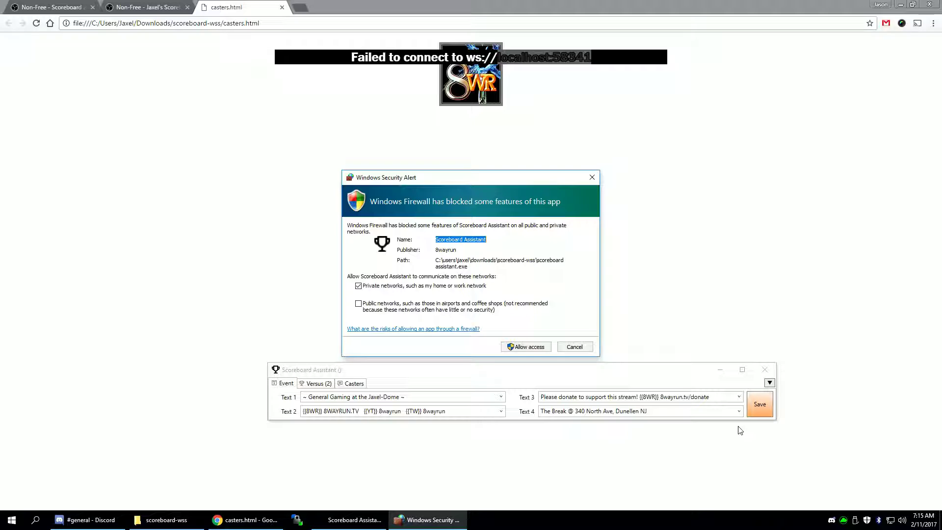
# Allow Scoreboard Assistant through the firewall on private networks, then return to the overlay.
pyautogui.click(524, 347)
pyautogui.click(524, 347)
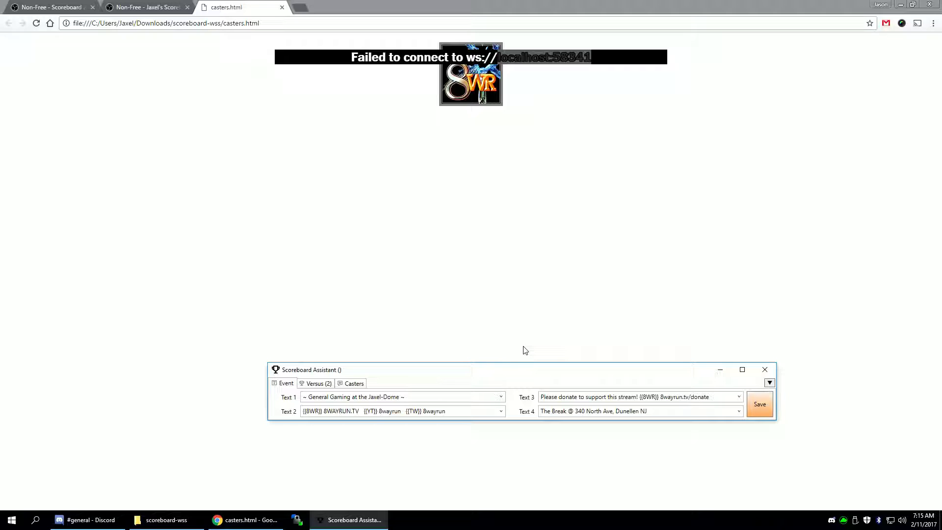
pyautogui.click(525, 246)
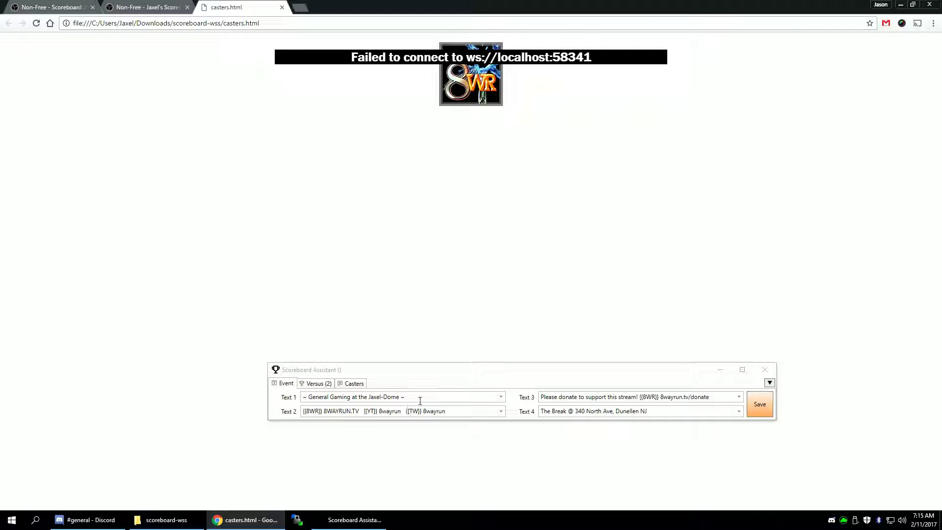
# Reload the casters overlay, open its DevTools Console, and push caster data from the Casters tab.
pyautogui.click(35, 28)
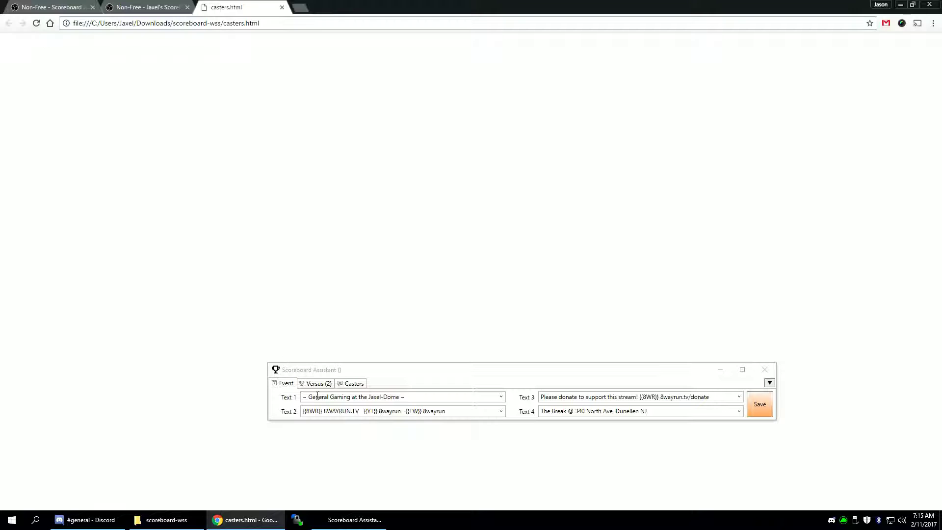
pyautogui.click(354, 385)
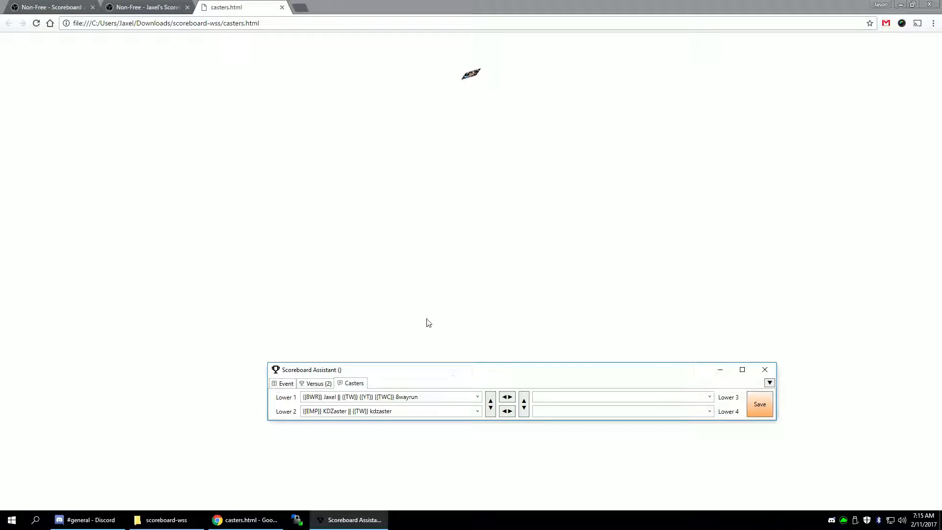
pyautogui.rightClick(418, 233)
pyautogui.click(456, 342)
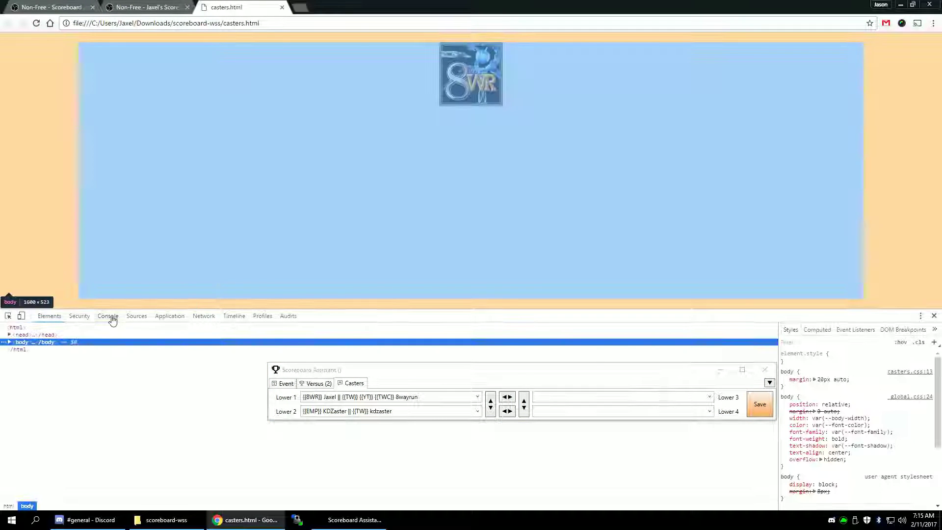
pyautogui.click(108, 317)
pyautogui.click(390, 376)
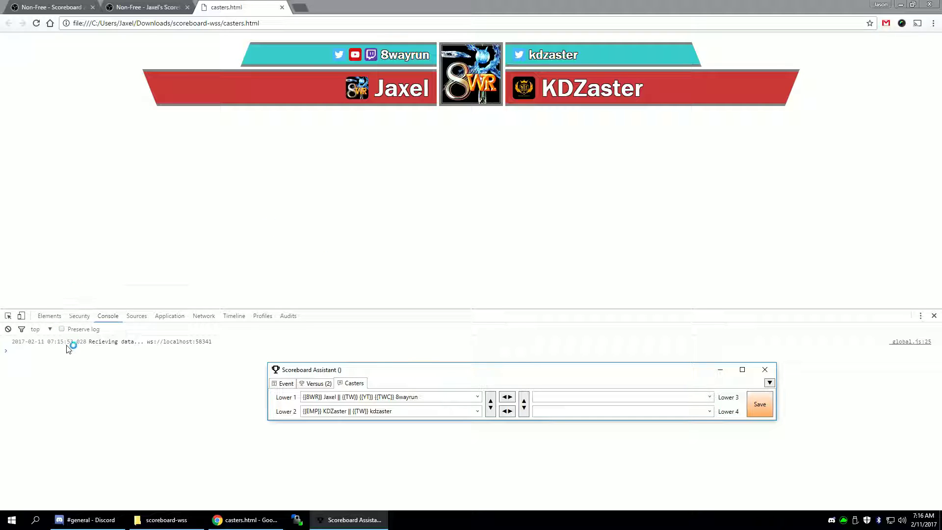
# Swap Lower 1 and Lower 2, send several saves to the overlay, then swap them back.
pyautogui.click(78, 343)
pyautogui.click(490, 406)
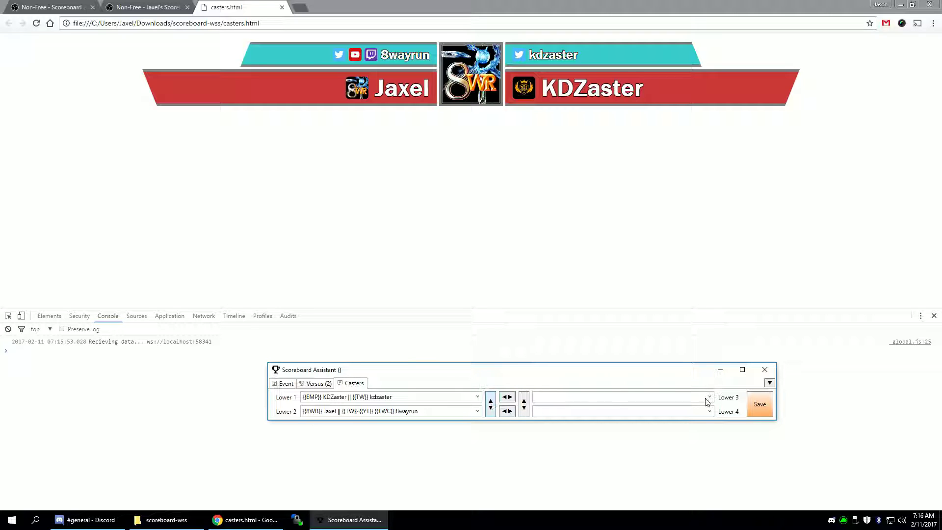
pyautogui.click(763, 407)
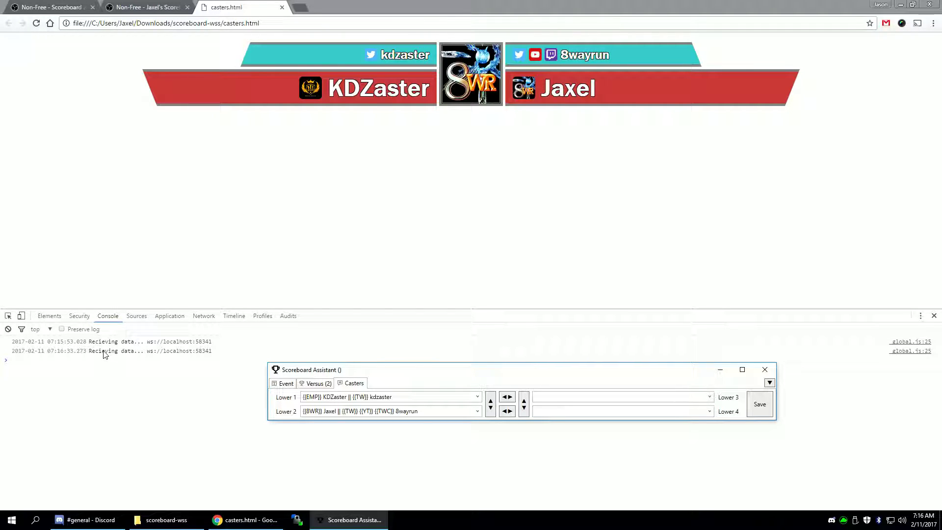
pyautogui.click(760, 407)
pyautogui.click(760, 408)
pyautogui.click(760, 407)
pyautogui.click(760, 408)
pyautogui.click(761, 408)
pyautogui.click(761, 408)
pyautogui.click(761, 408)
pyautogui.click(760, 406)
pyautogui.click(760, 407)
pyautogui.click(761, 406)
pyautogui.click(760, 406)
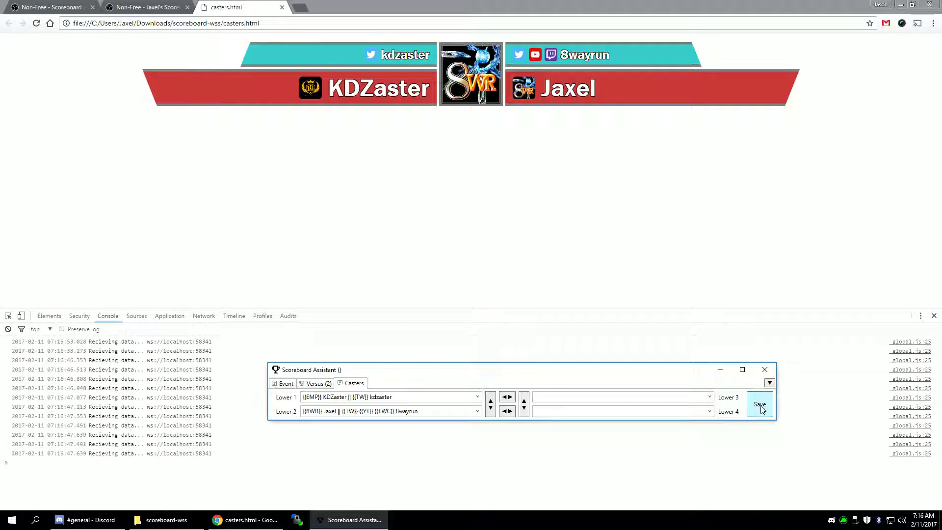
pyautogui.click(761, 406)
pyautogui.click(761, 406)
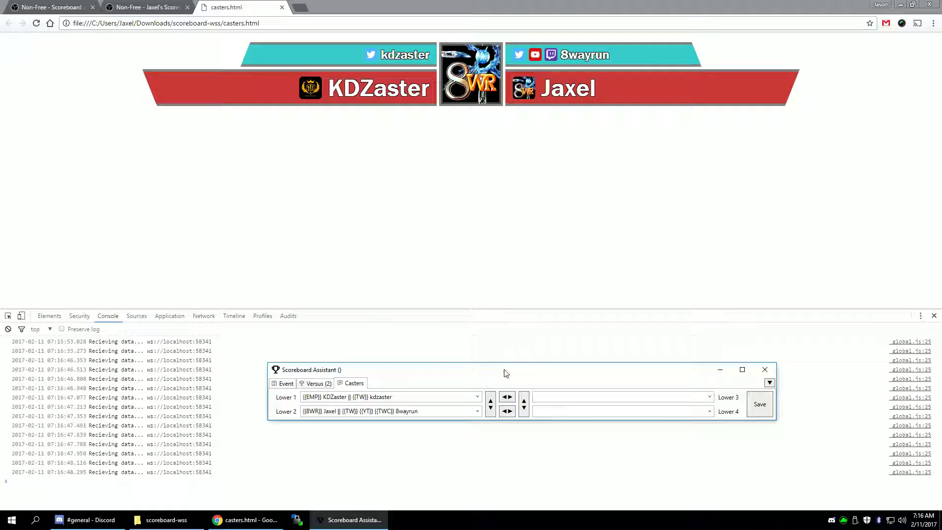
pyautogui.click(492, 401)
# Save the swapped-back casters so the Chrome overlay shows Lower 1 left and Lower 2 right.
pyautogui.click(760, 409)
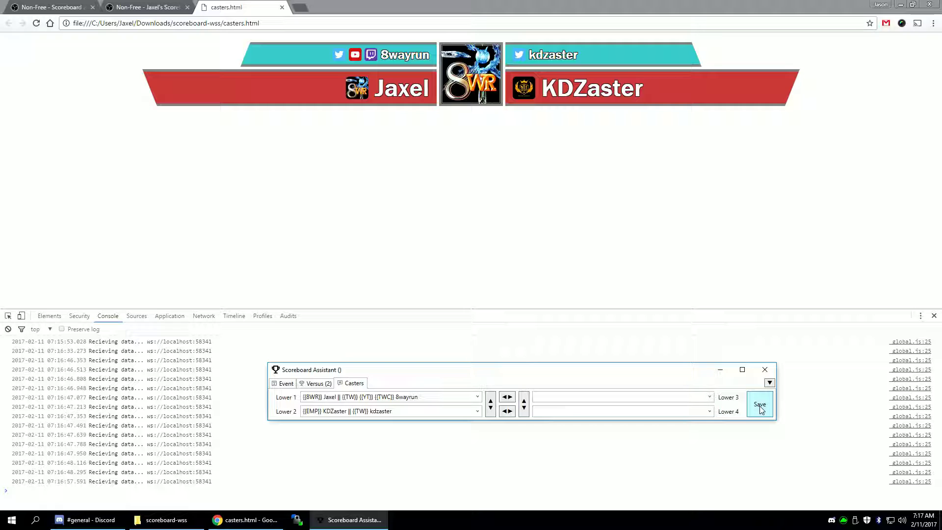
# Review _test.html's parseResponse script in Notepad++ from the scoreboard-wss folder, then close Notepad++.
pyautogui.click(198, 526)
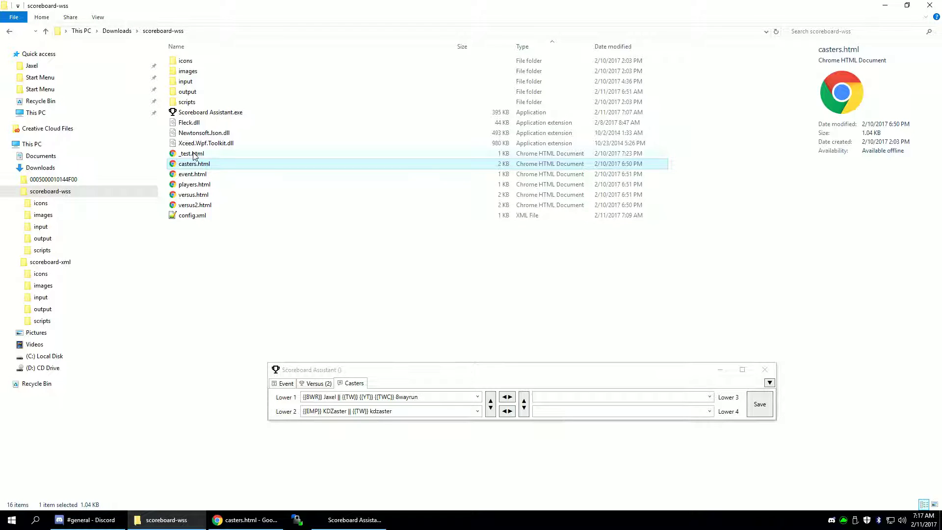
pyautogui.click(193, 154)
pyautogui.rightClick(193, 153)
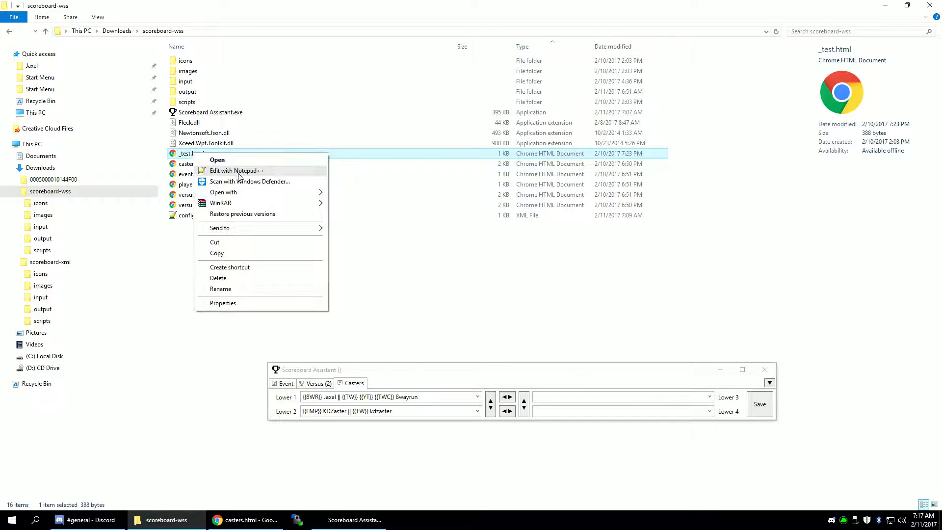
pyautogui.click(239, 171)
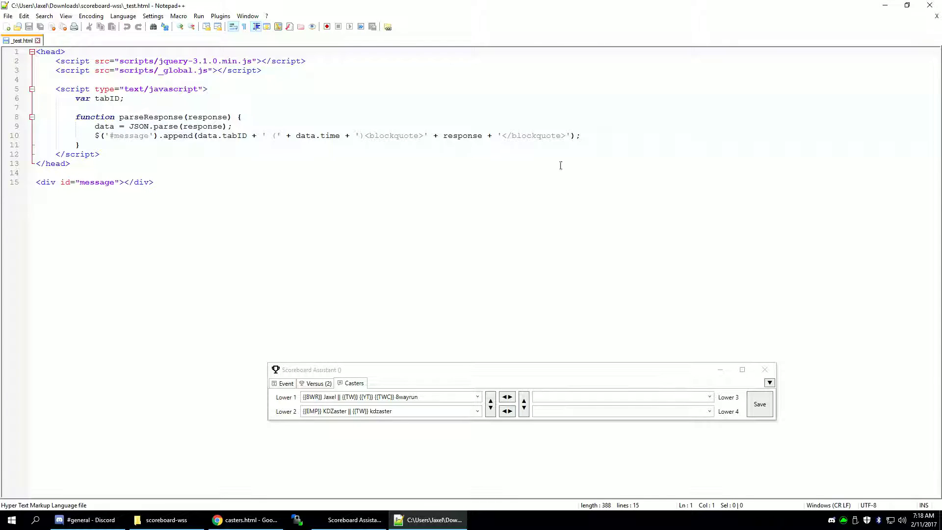
pyautogui.click(933, 11)
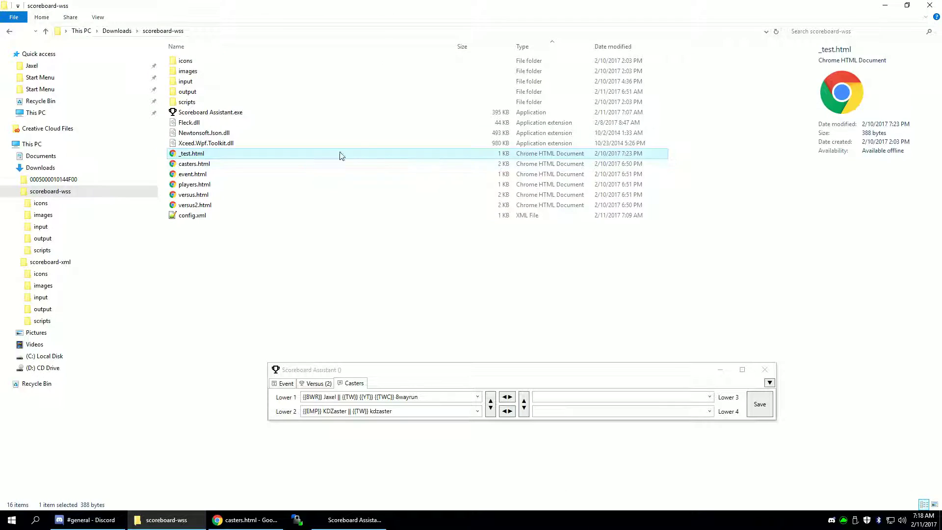
# Open _test.html in Chrome, send the Event data, and select the echoed event JSON.
pyautogui.doubleClick(244, 153)
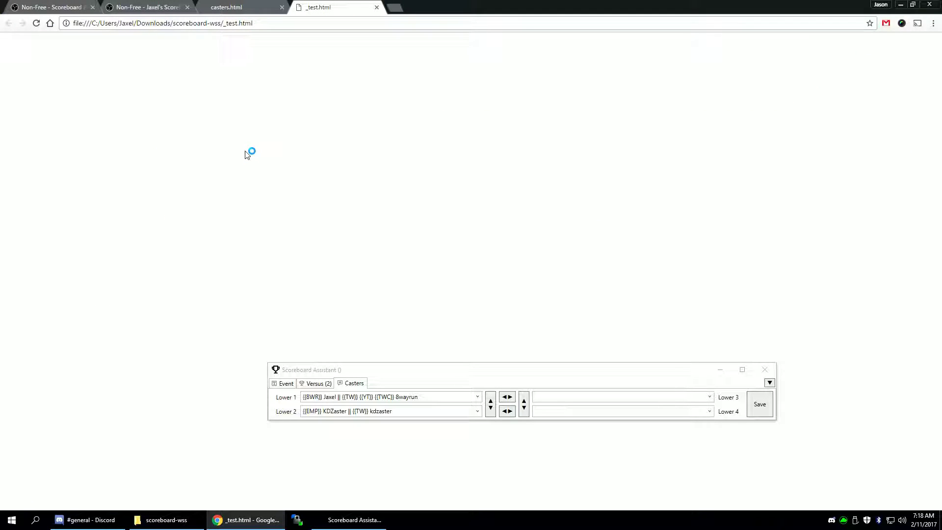
pyautogui.click(278, 387)
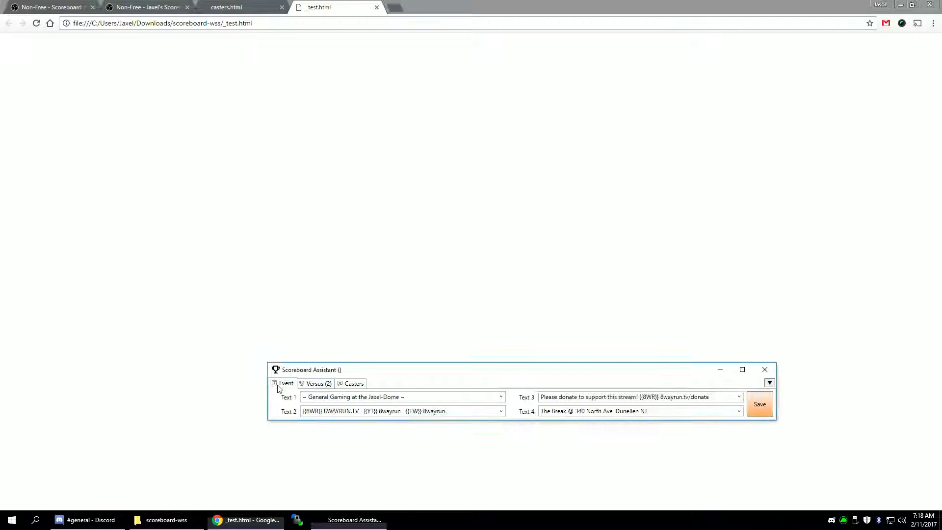
pyautogui.click(761, 407)
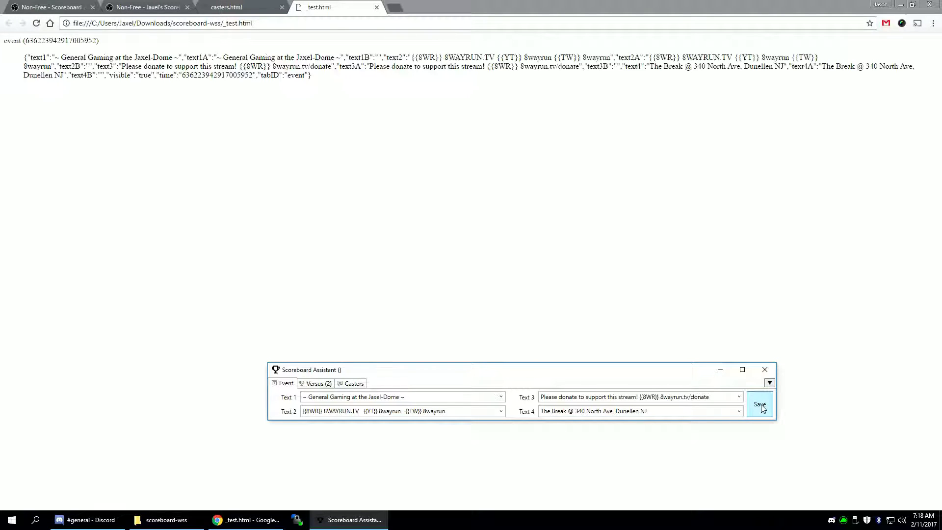
pyautogui.click(55, 41)
pyautogui.moveTo(423, 87); pyautogui.dragTo(10, 58)
# Send the Versus data, then the Casters data several times, to the test page.
pyautogui.click(306, 113)
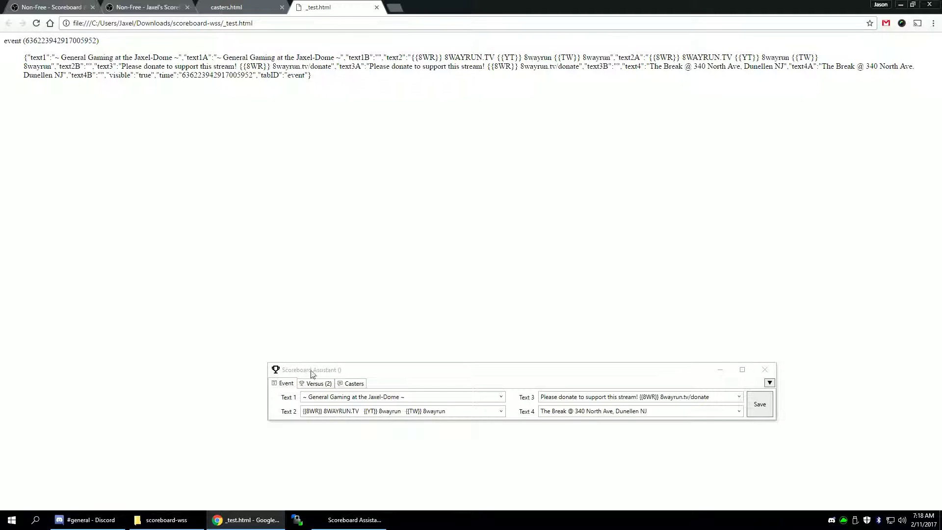
pyautogui.click(317, 383)
pyautogui.click(760, 406)
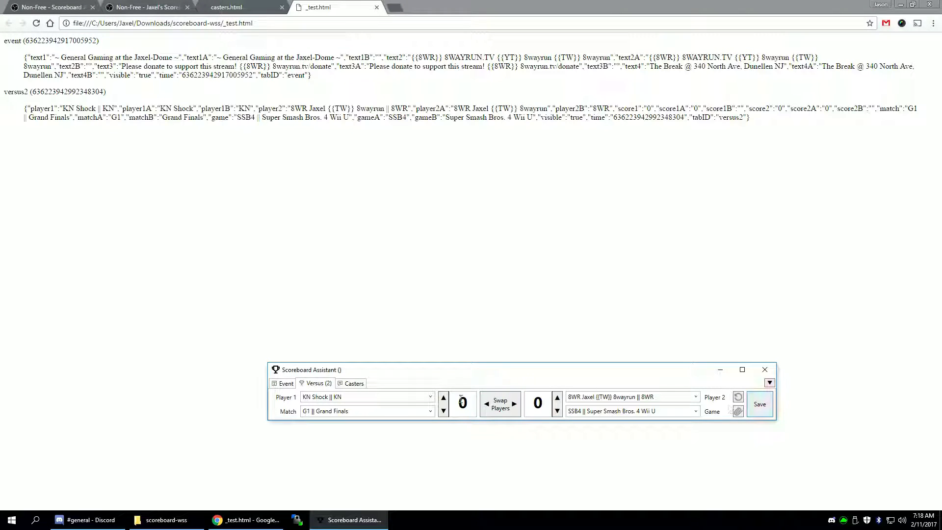
pyautogui.click(351, 384)
pyautogui.click(760, 405)
pyautogui.click(760, 404)
pyautogui.click(760, 404)
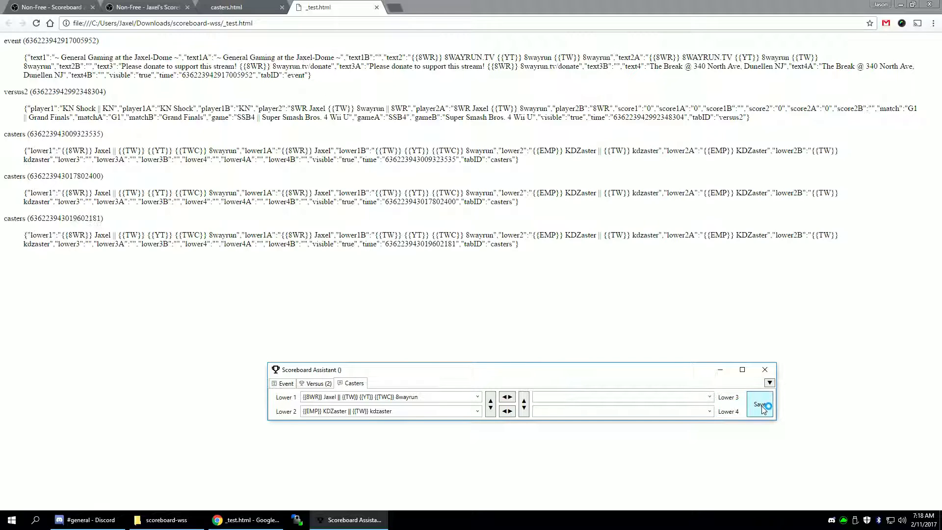
pyautogui.click(760, 404)
# Resend the Versus data and the Event data to the test page.
pyautogui.click(316, 383)
pyautogui.click(760, 405)
pyautogui.click(761, 405)
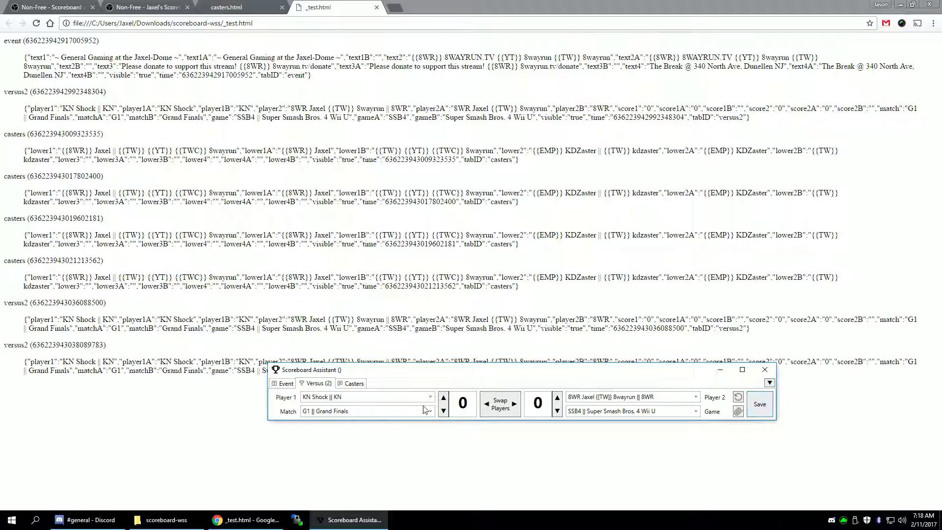
pyautogui.click(284, 383)
pyautogui.click(760, 410)
pyautogui.click(760, 411)
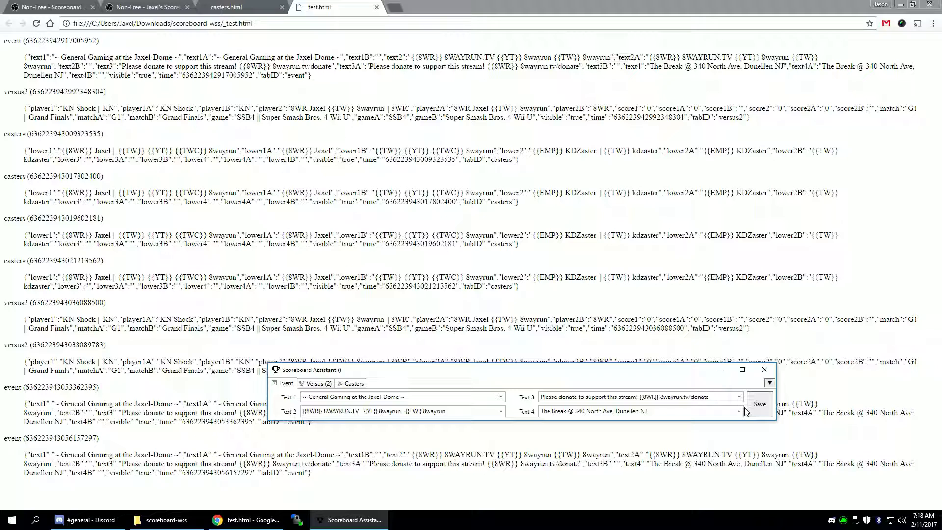
# Close Scoreboard Assistant and return to the _test.html page in Chrome.
pyautogui.click(765, 370)
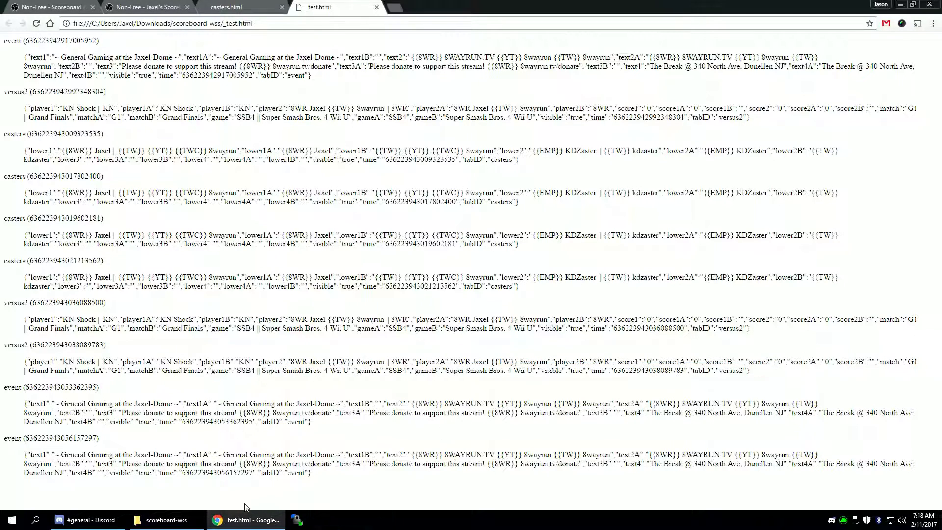
pyautogui.click(85, 520)
pyautogui.click(245, 520)
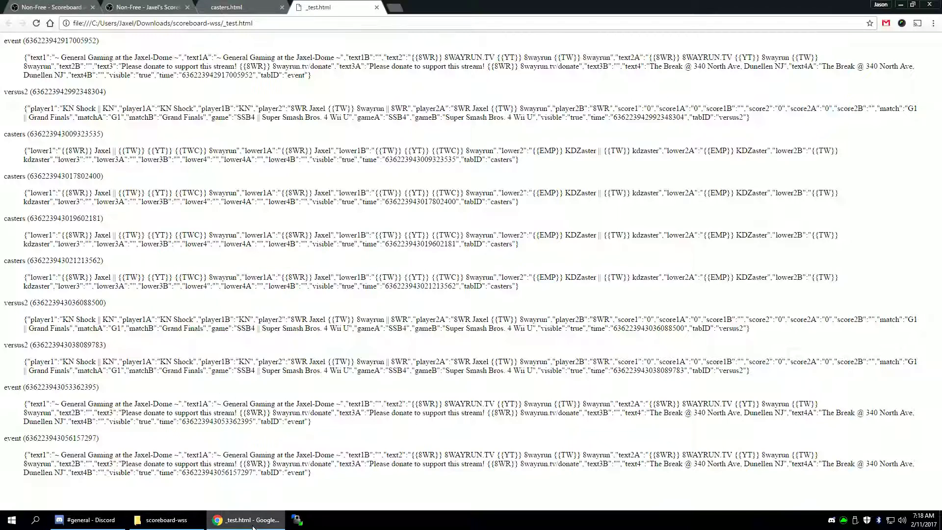
pyautogui.moveTo(173, 526)
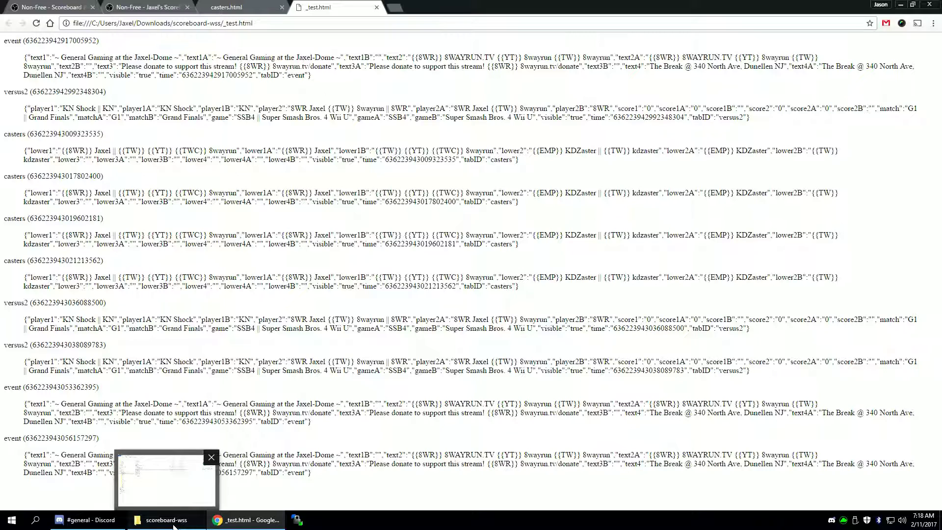